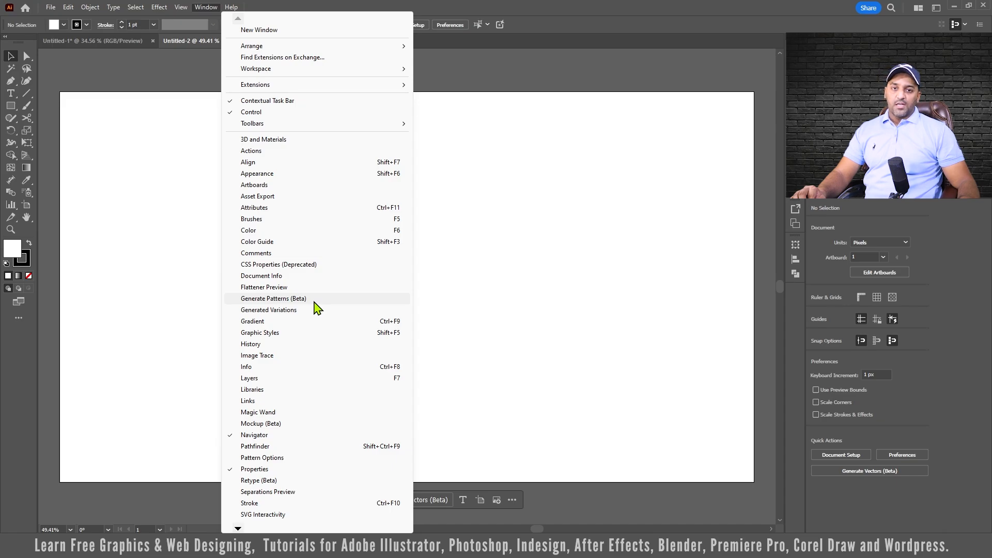
Open Generate Patterns (Beta), replace the existing prompt with "floral pattern" and generate the variations.
left_click(283, 300)
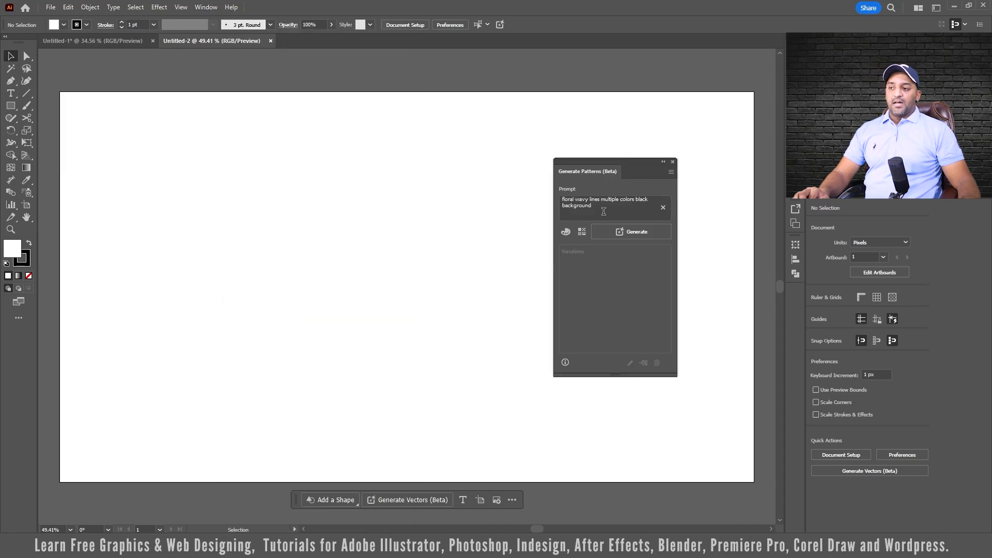
left_click_drag(604, 211, 476, 181)
key("BackSpace")
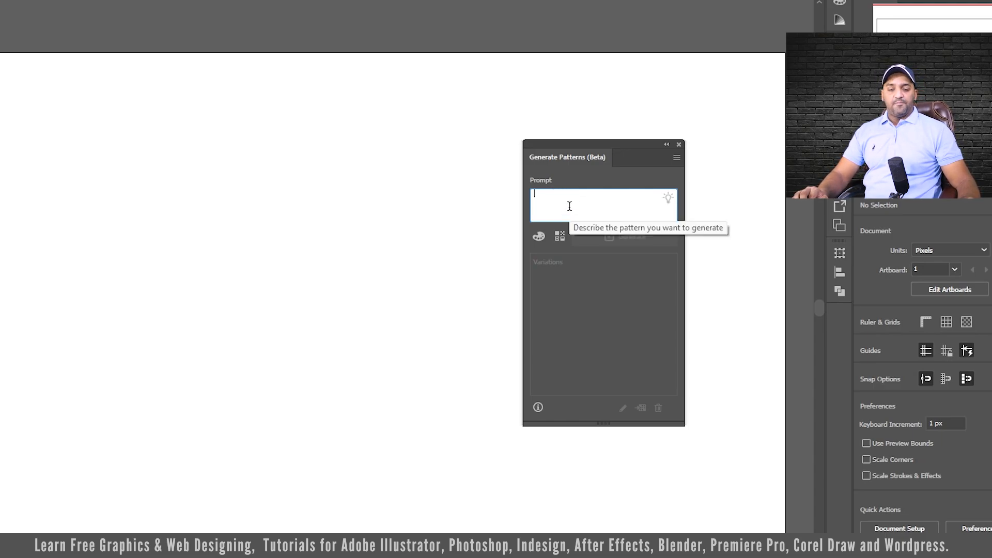
type("flor")
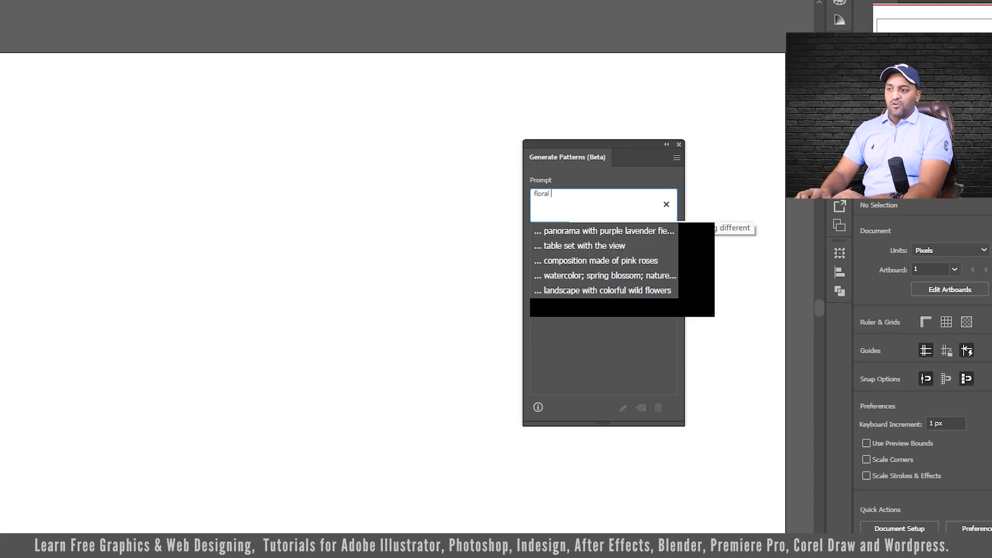
type("al pattern")
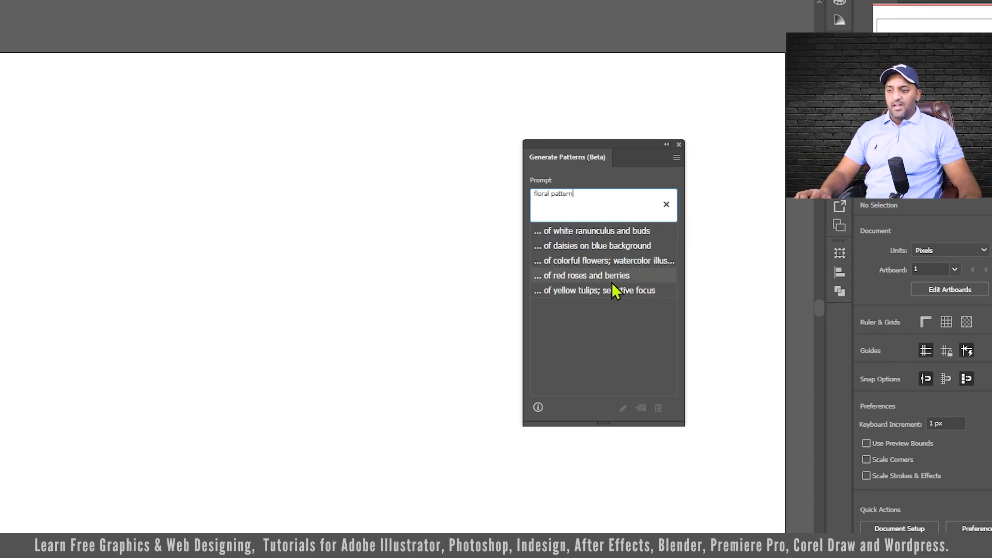
left_click(620, 193)
left_click(630, 240)
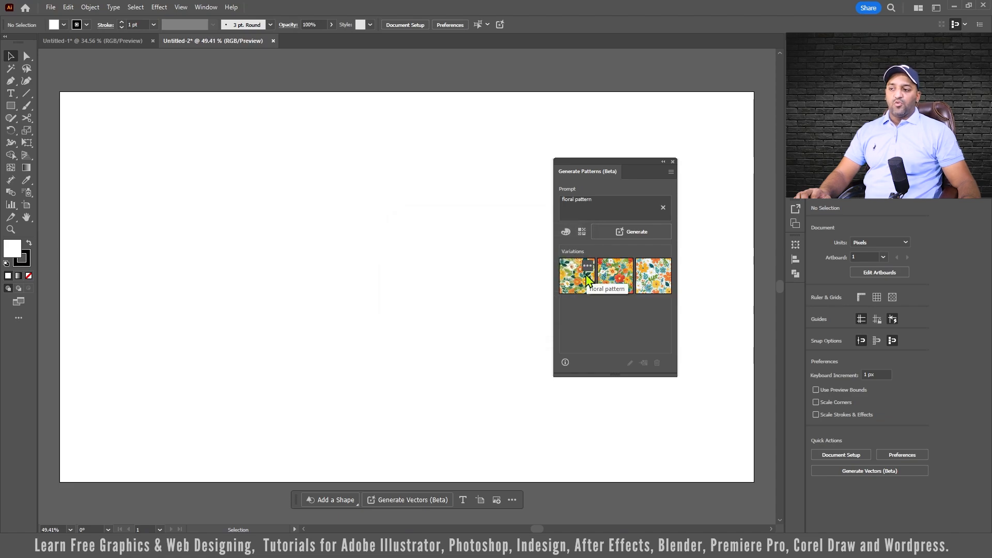
Draw a rectangle about 954 × 733 px filled with the first floral variation, trying the second and third variations as its fill.
left_click(587, 283)
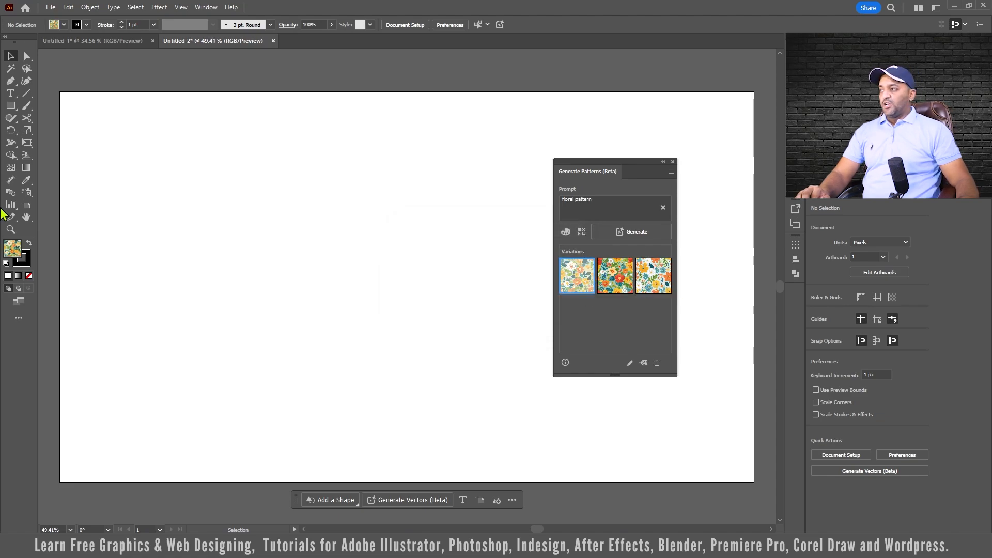
left_click(11, 106)
left_click_drag(180, 162, 525, 427)
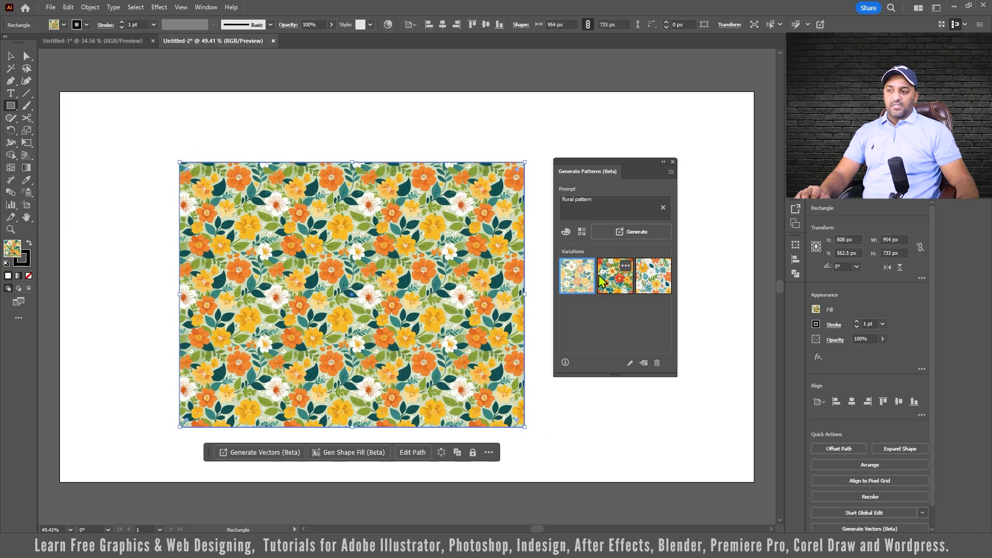
left_click(616, 280)
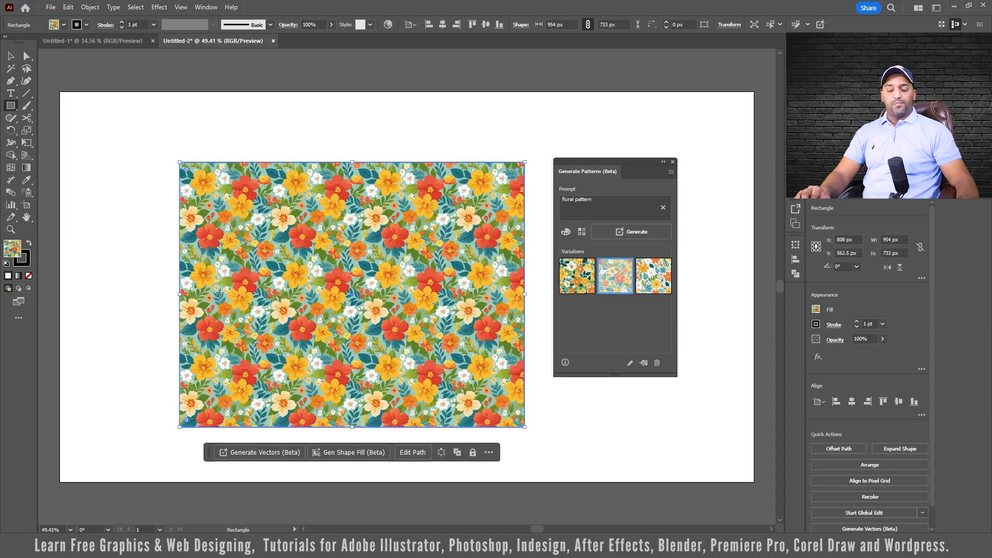
left_click(652, 284)
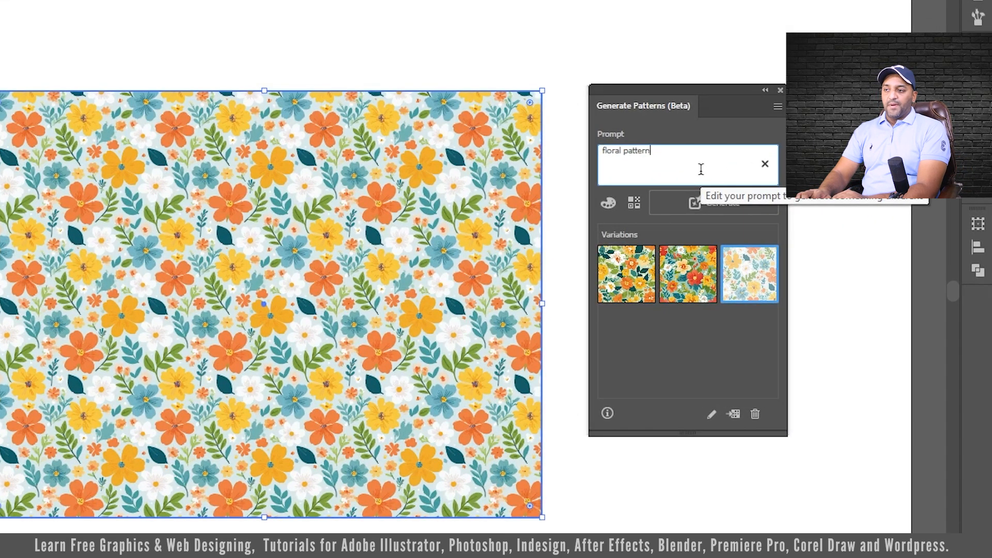
Generate patterns from the extended prompt "floral pattern navy blue background" and try the second and third new variations on the rectangle.
type("navy blue")
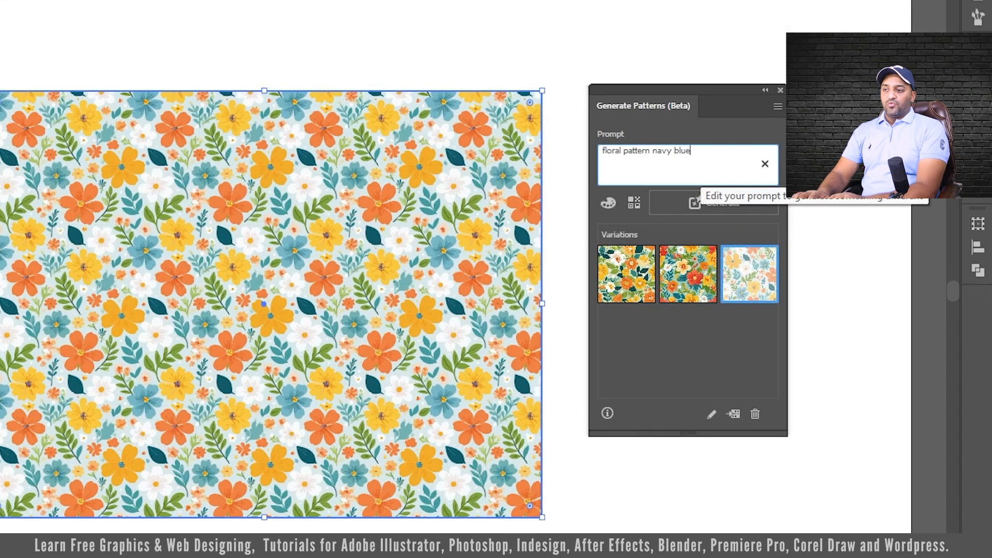
type(" background")
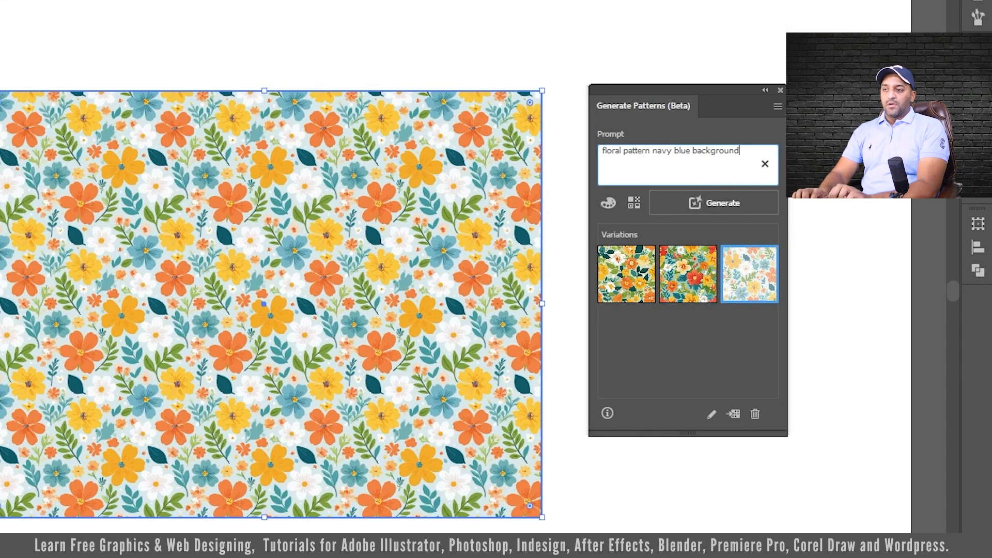
left_click(669, 129)
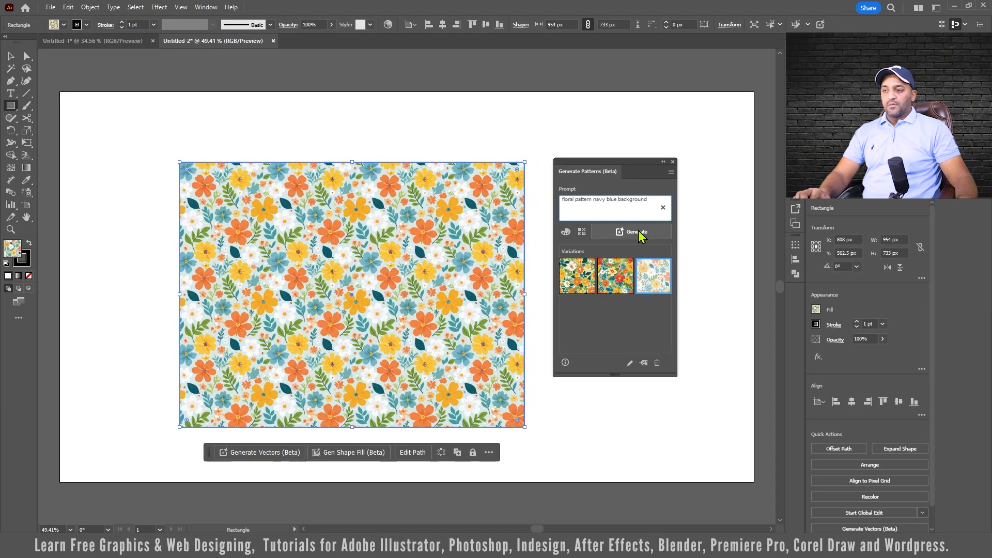
left_click(639, 233)
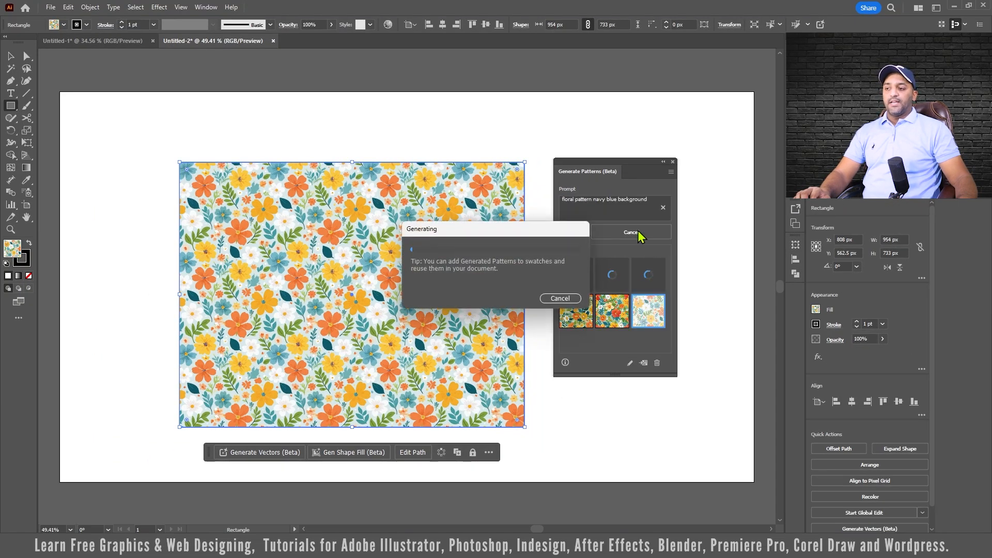
left_click(625, 292)
left_click(655, 286)
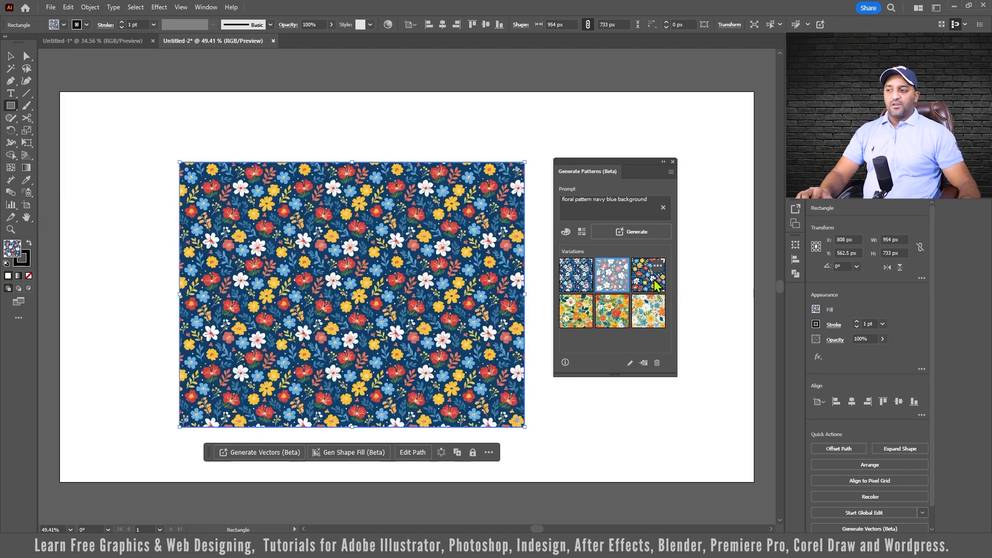
Generate patterns from the prompt "Big floral pattern navy blue background" and fill the rectangle with the third new variation.
left_click(652, 203)
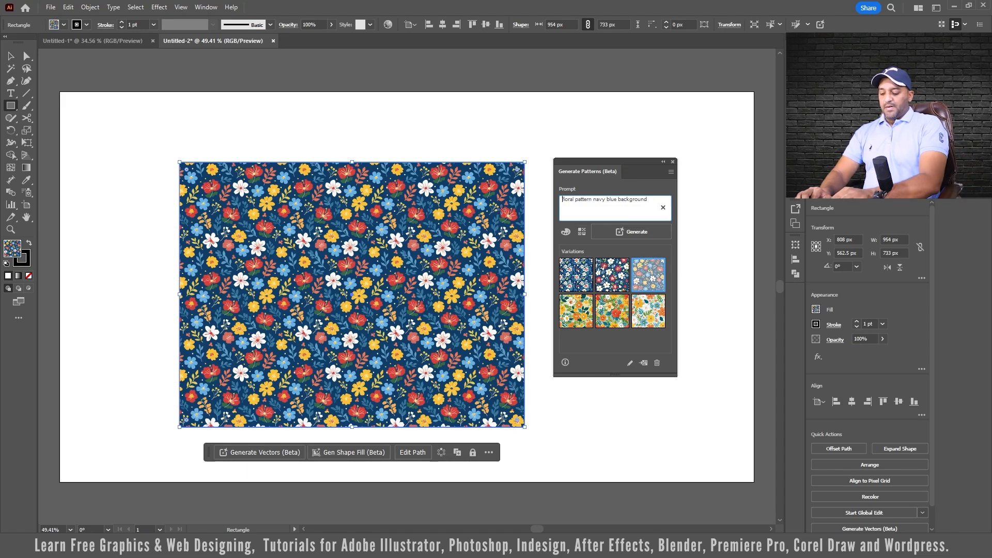
left_click(563, 199)
type("Big")
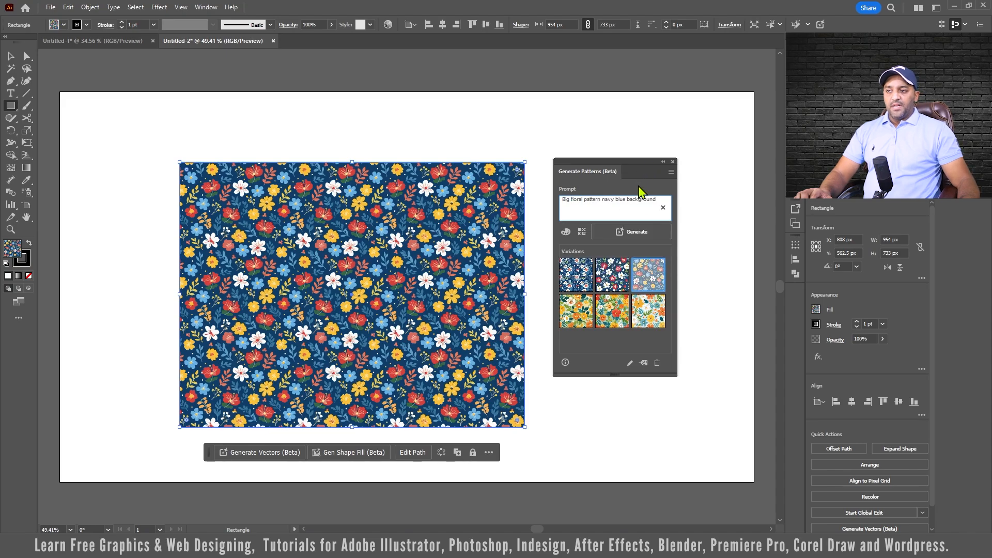
left_click(650, 232)
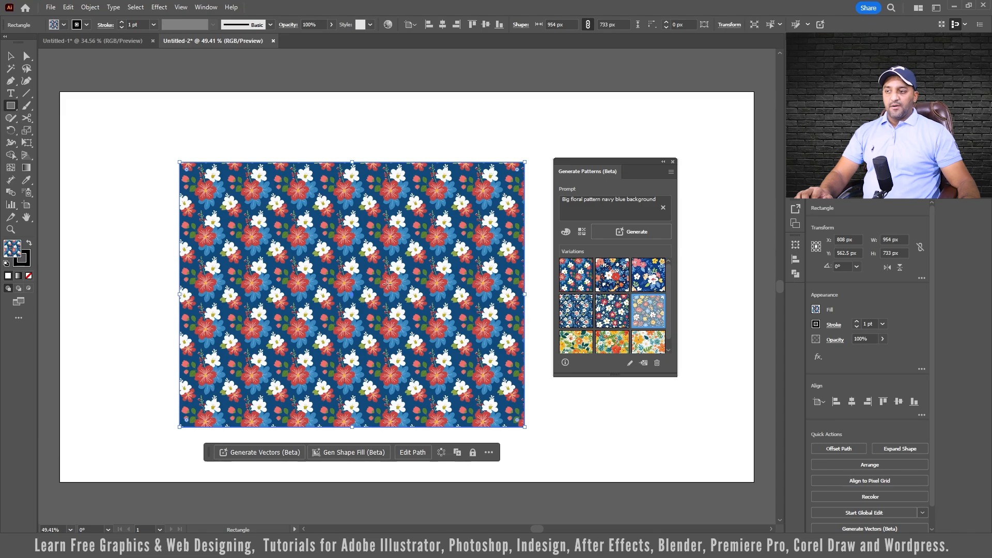
left_click(611, 284)
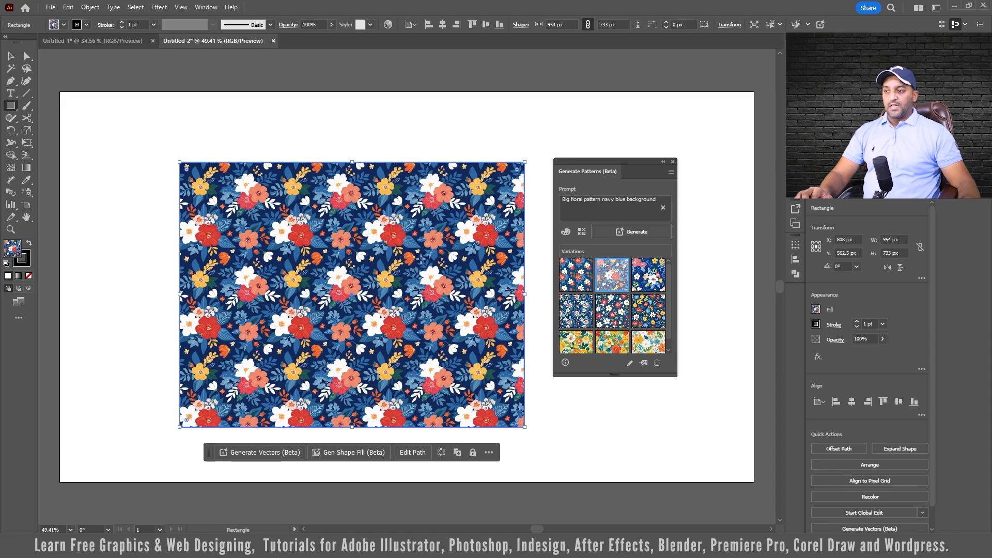
left_click(638, 274)
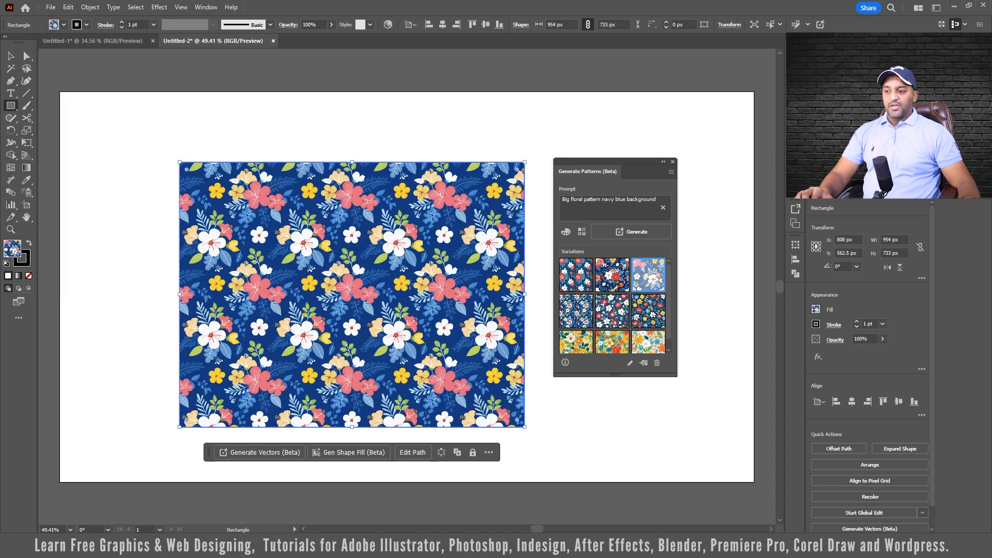
Open the applied pattern for editing and recolor the tile's navy background to black (000000).
left_click(629, 364)
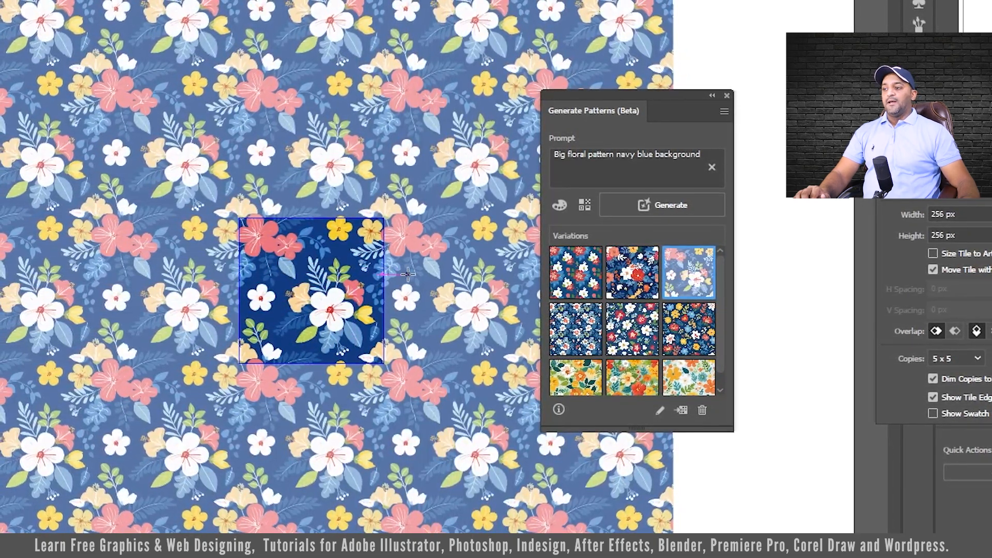
scroll(380, 300, "up", 2)
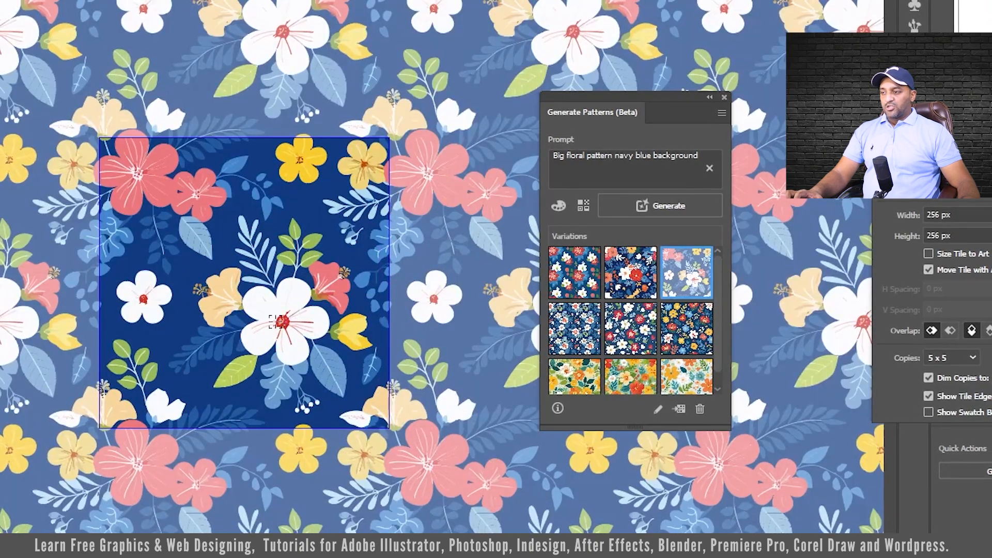
scroll(271, 318, "up", 1)
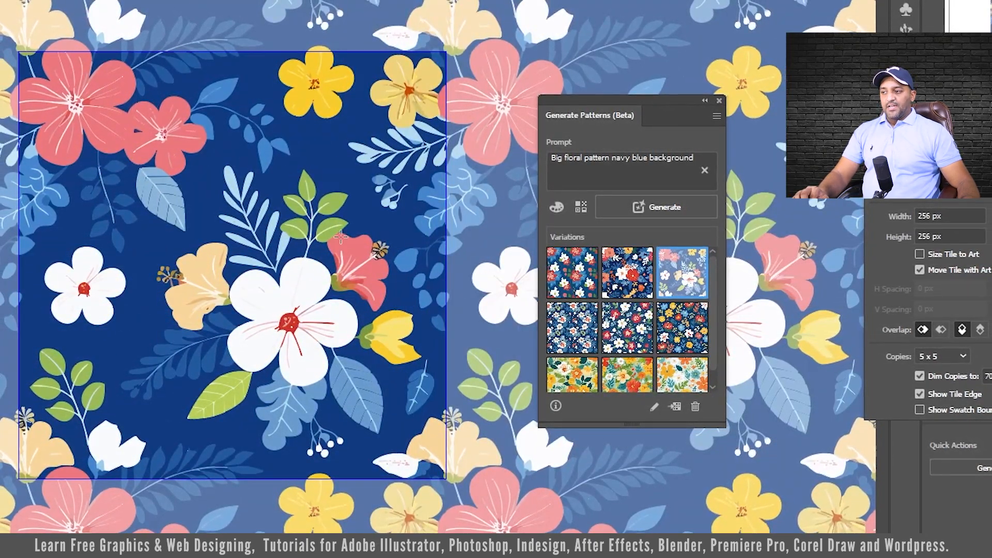
left_click(163, 315)
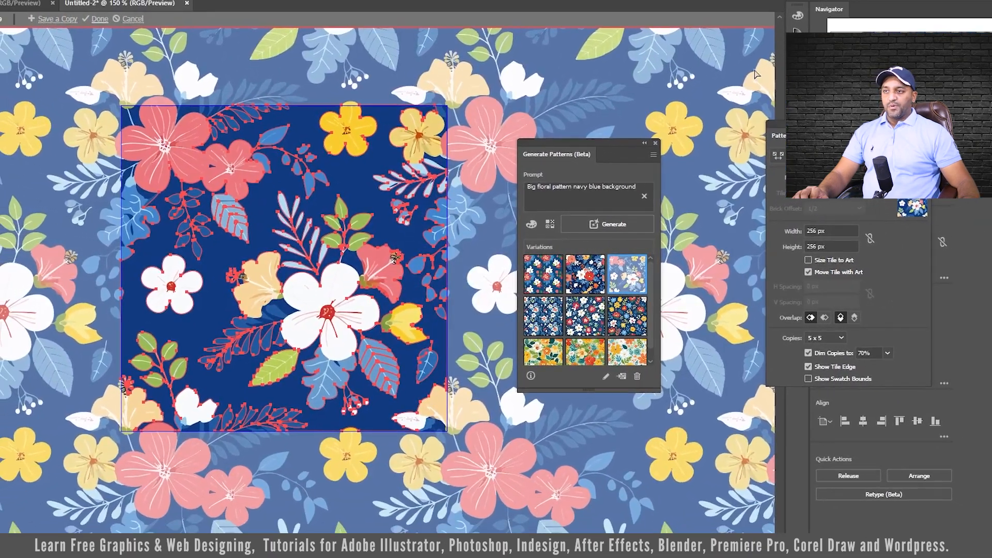
left_click(797, 32)
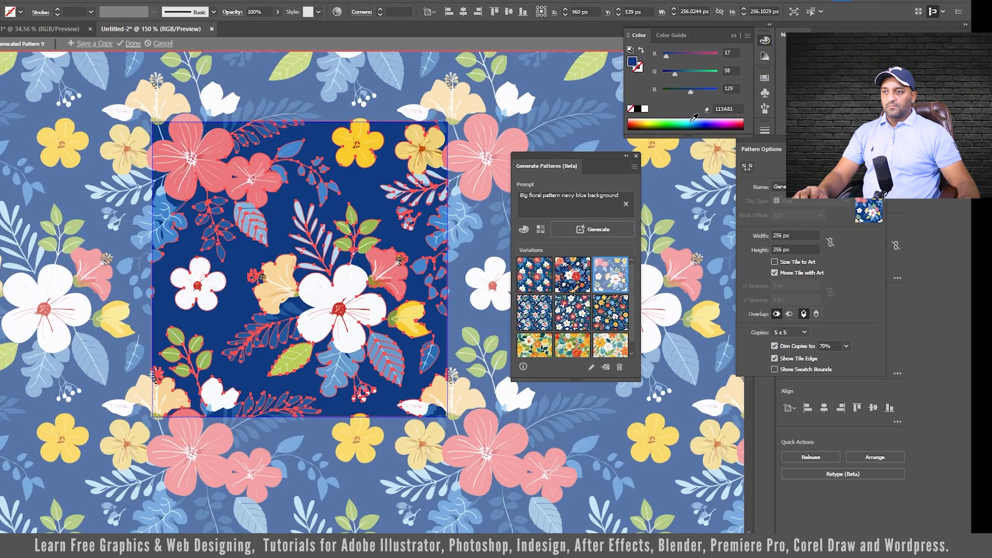
left_click(695, 121)
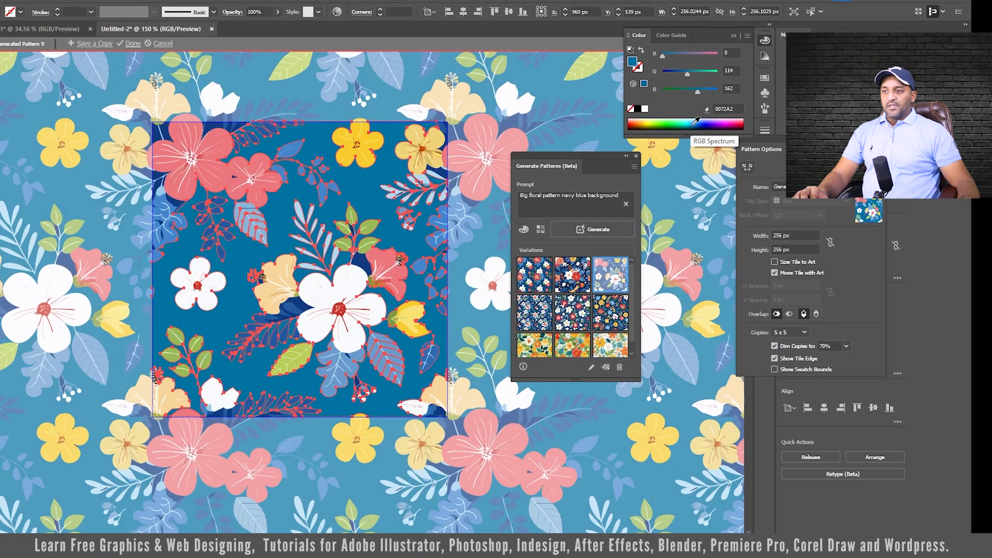
left_click(704, 124)
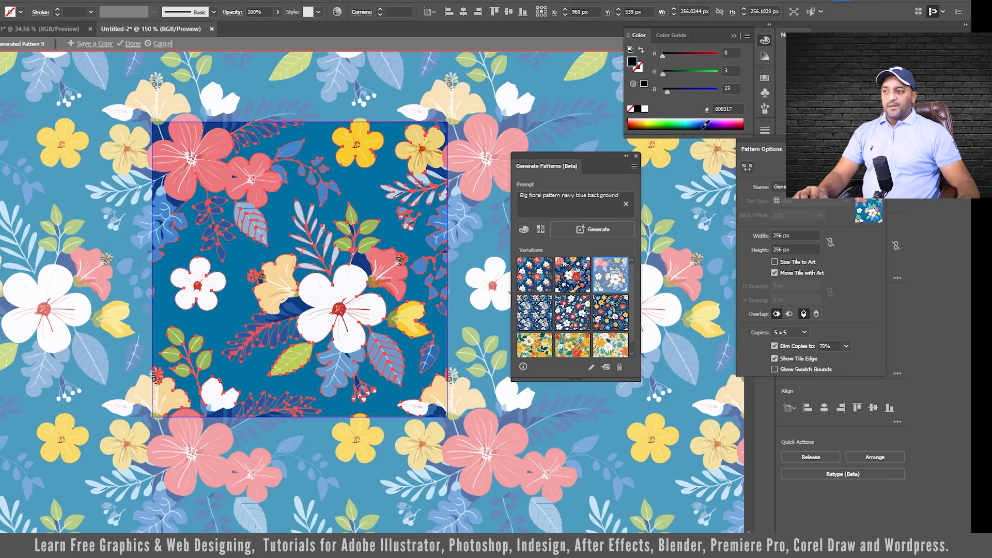
left_click(649, 122)
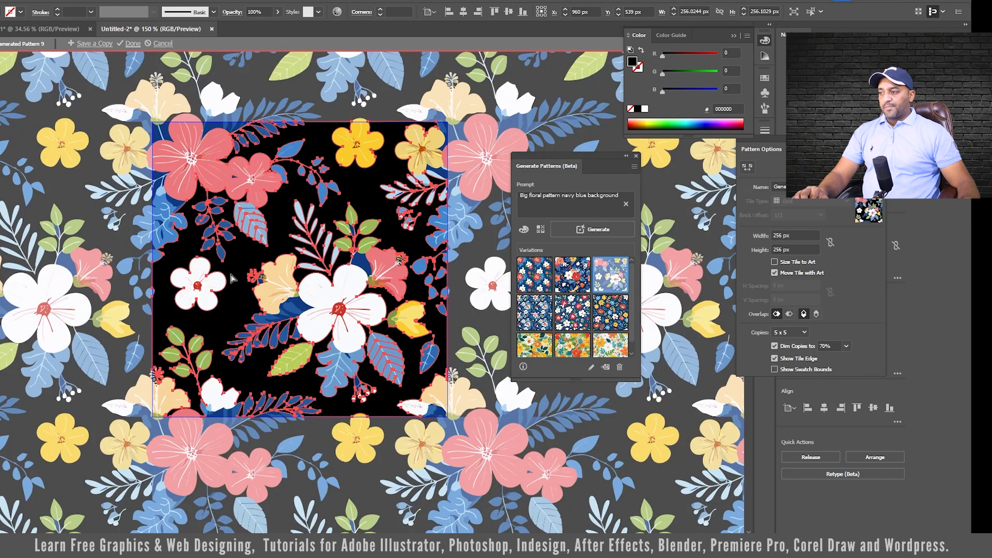
Recolor the tile's small white flower green (00D046) and the yellow flower at its upper edge light blue (00C9FF).
left_click(209, 308)
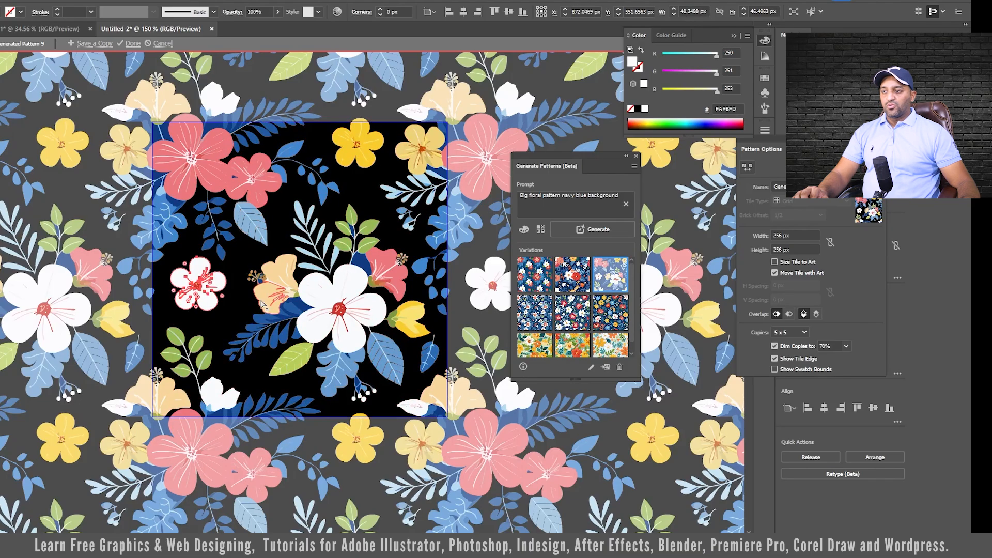
left_click(676, 121)
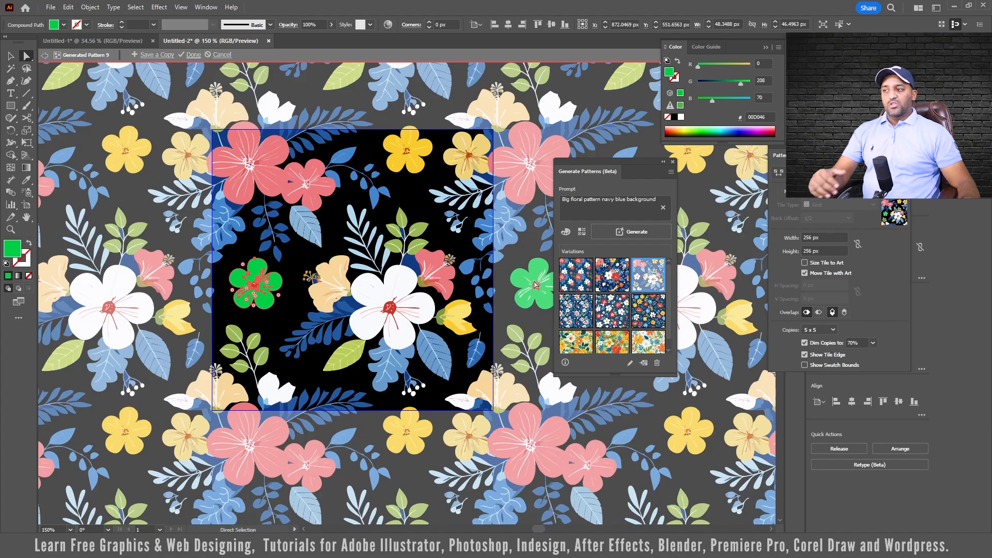
left_click(420, 169)
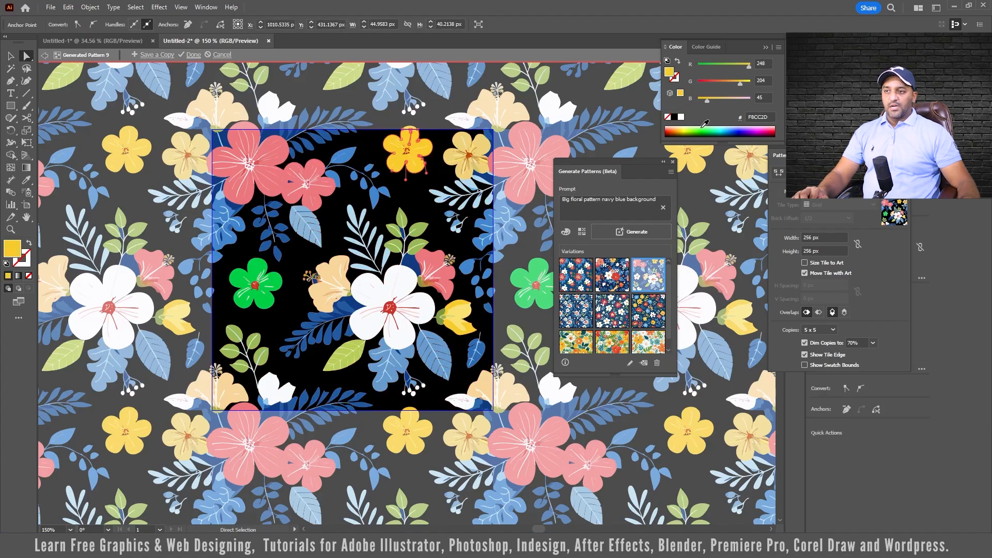
left_click(723, 130)
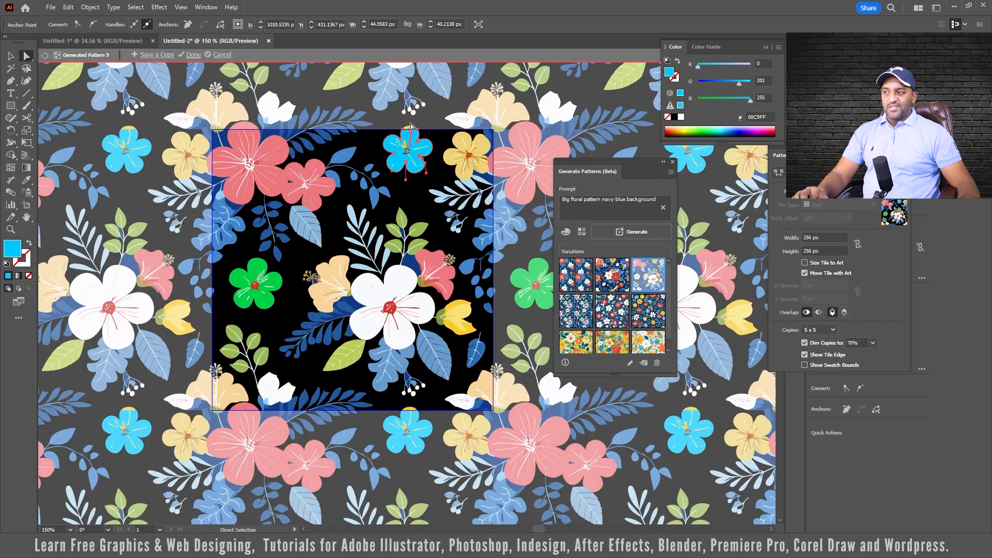
Match the yellow petal fragment at the tile's lower edge to the light blue flower with the Eyedropper and finish pattern editing.
left_click(408, 414)
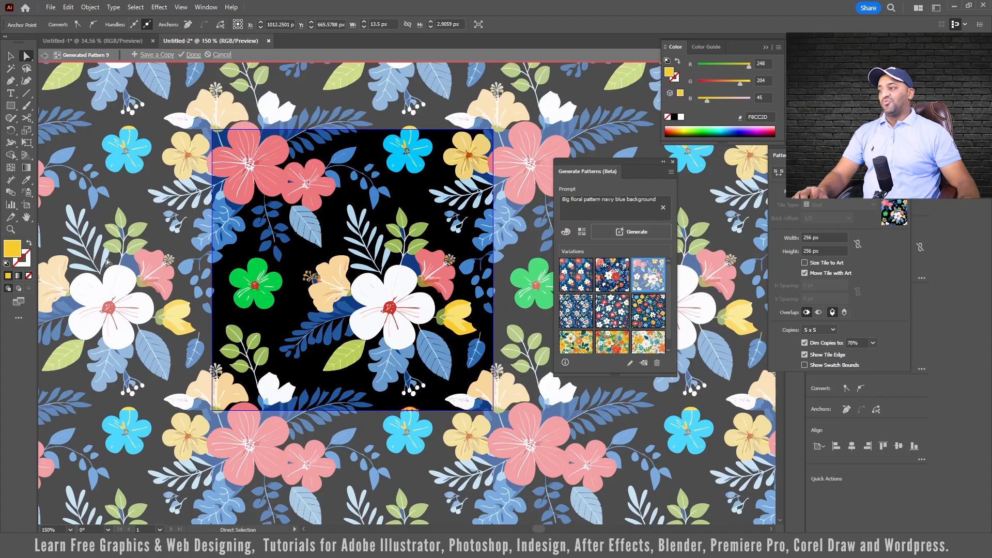
left_click(26, 179)
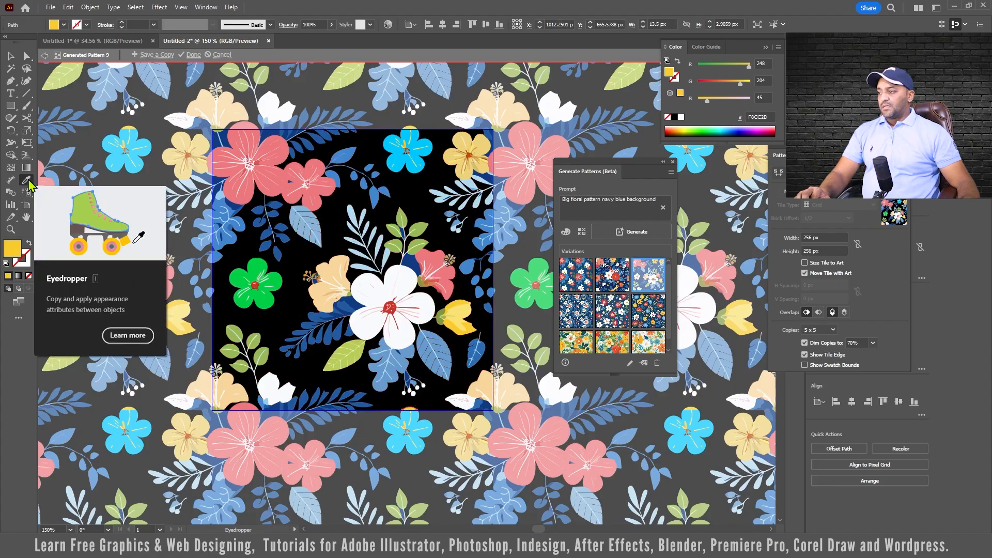
left_click(416, 142)
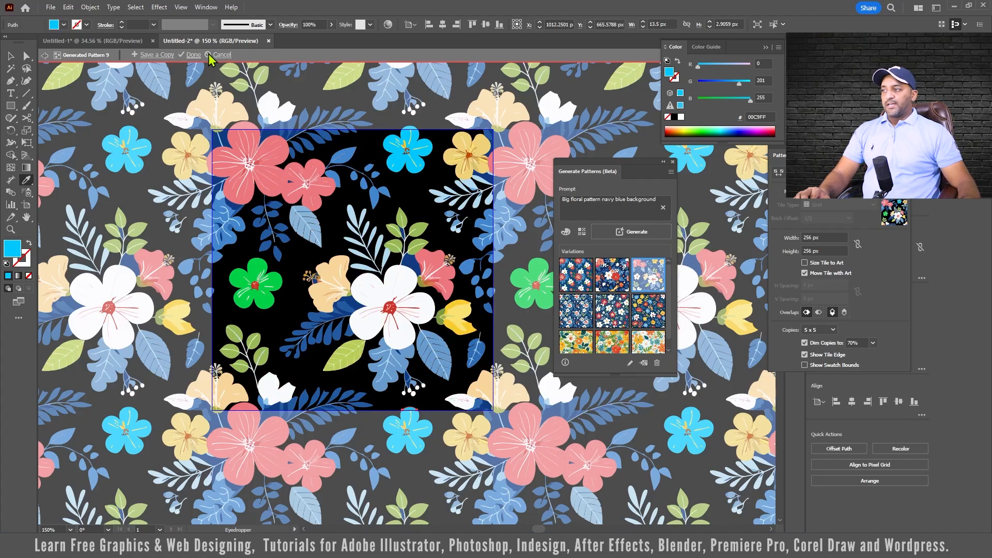
left_click(194, 55)
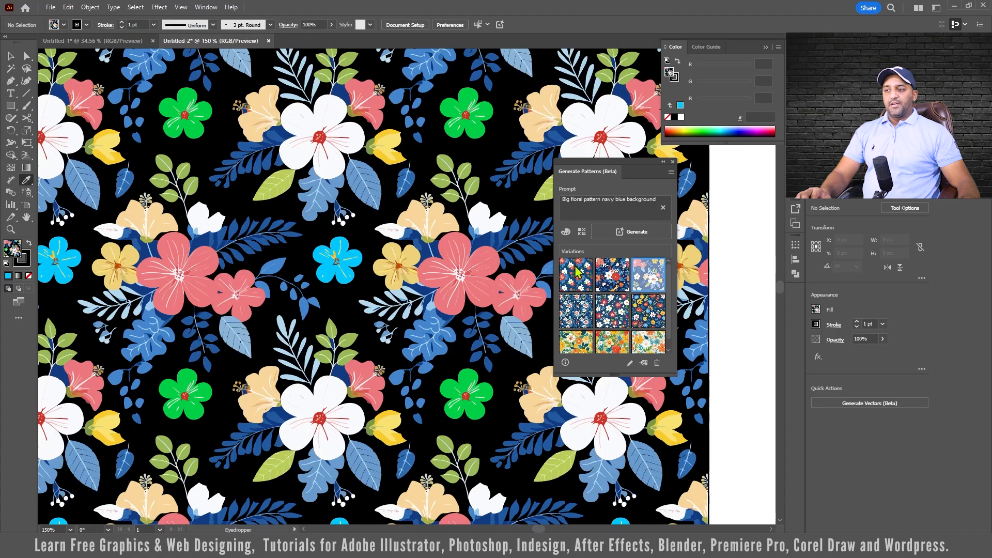
Save the recolored black floral pattern to the document's swatches and display the swatch collection.
key("v")
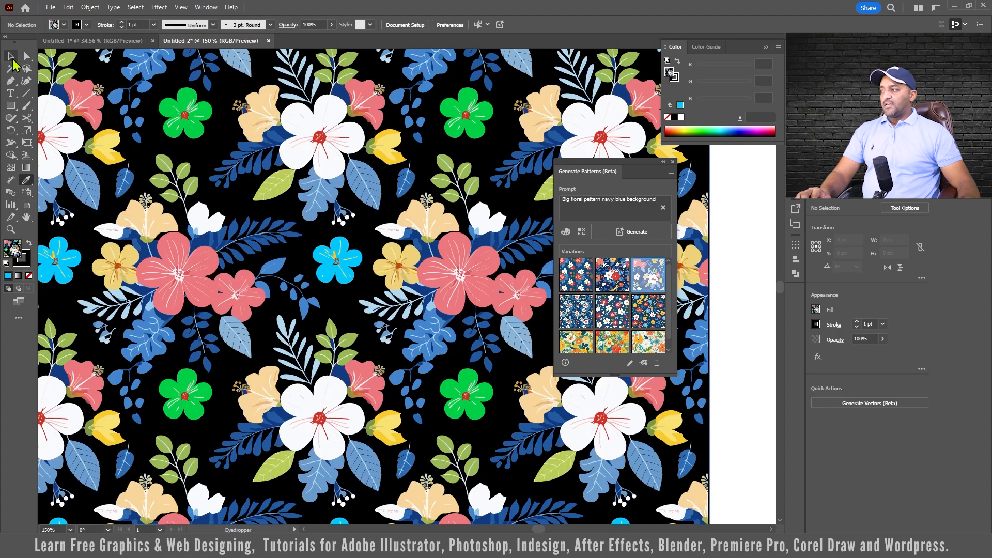
left_click(643, 364)
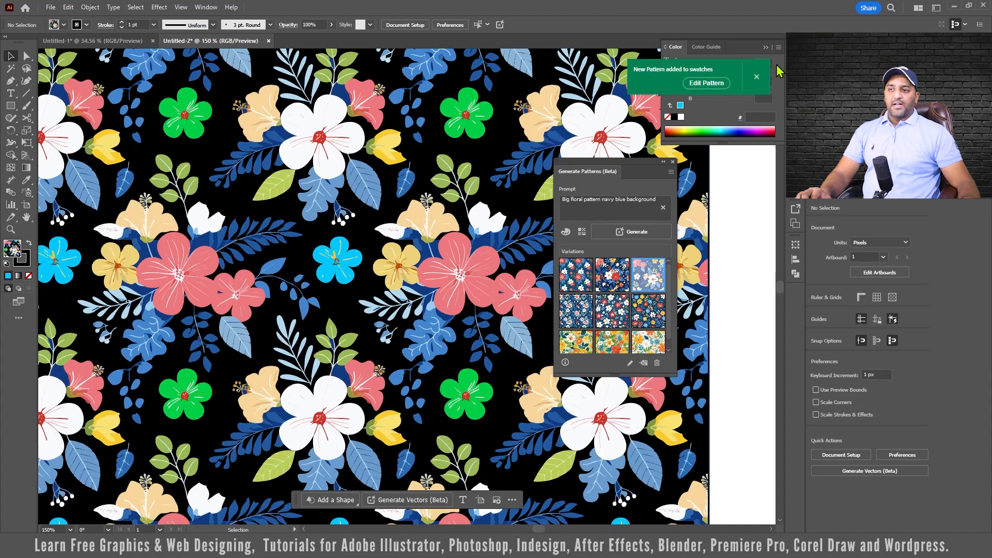
left_click(796, 82)
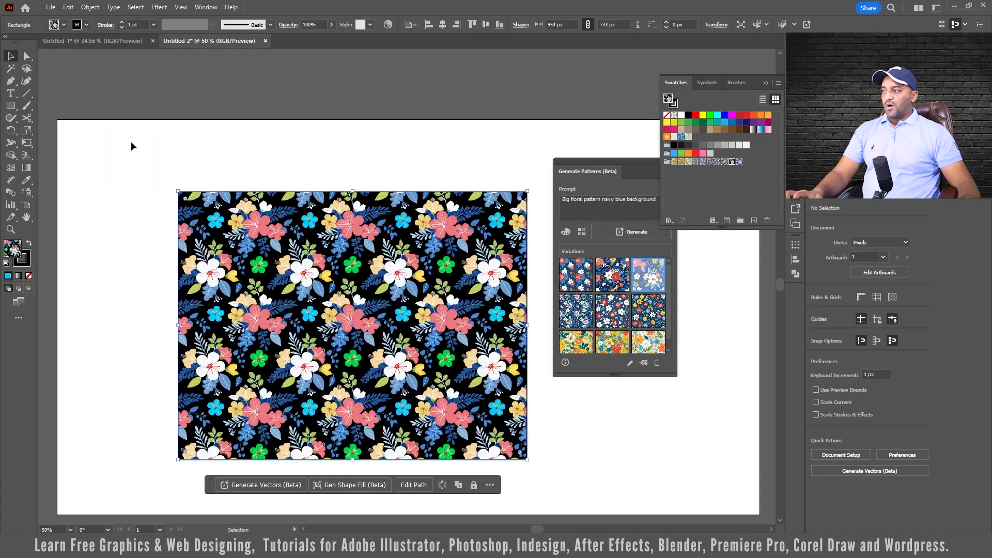
Test the saved black floral swatch as the fill of a new five-pointed star about 1049 by 1080 px and delete the star.
left_click(75, 112)
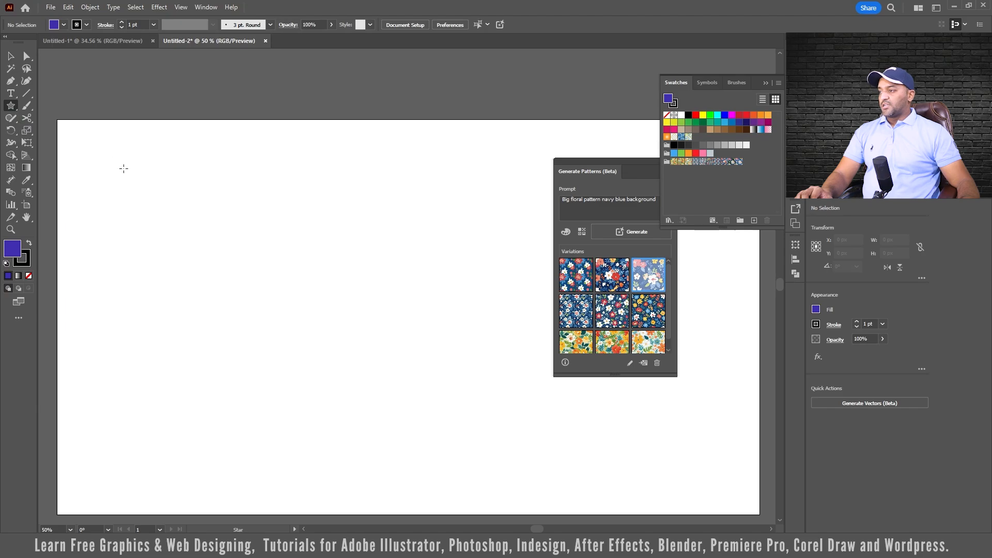
mouse_move(128, 169)
left_mouse_down()
mouse_move(403, 408)
mouse_move(296, 313)
mouse_move(337, 329)
left_mouse_up()
key("v")
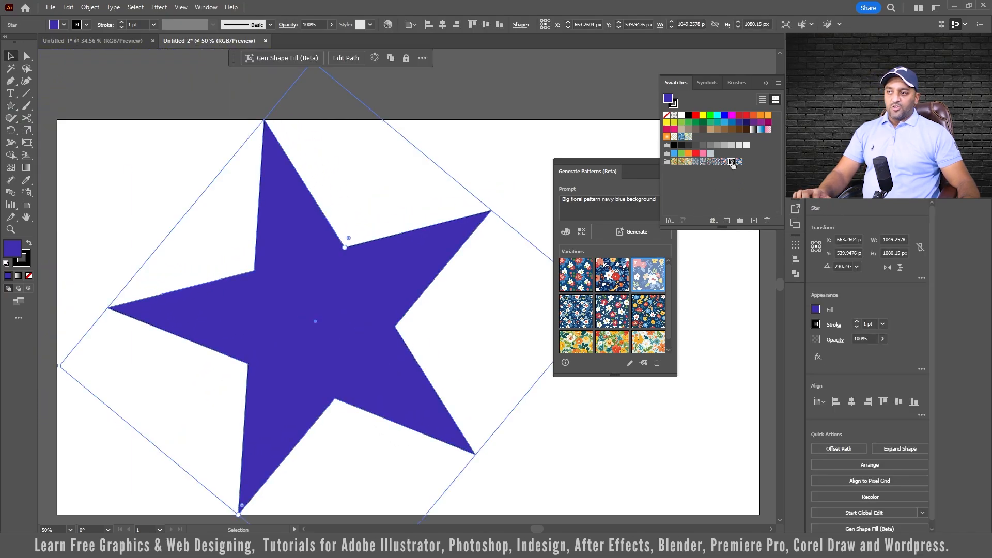
left_click(732, 162)
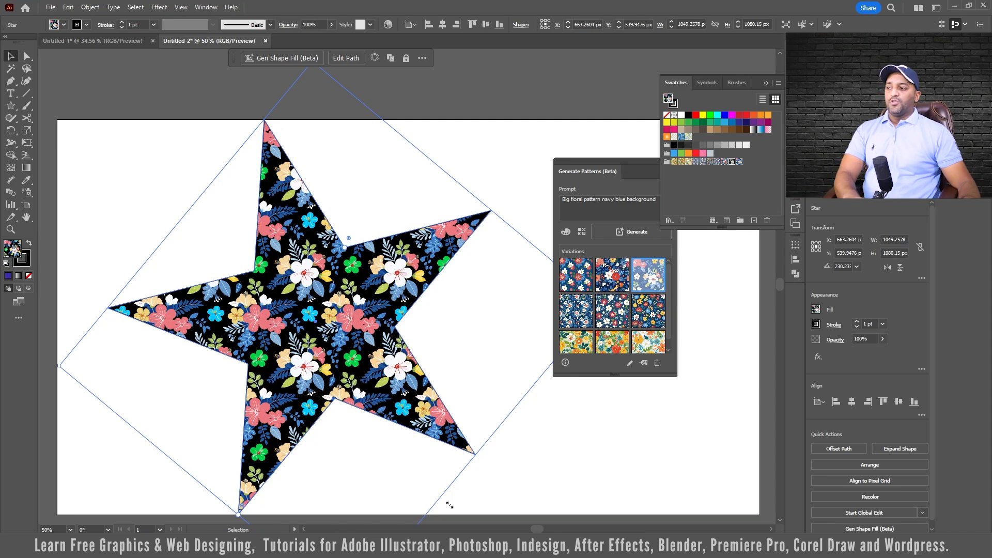
key("Delete")
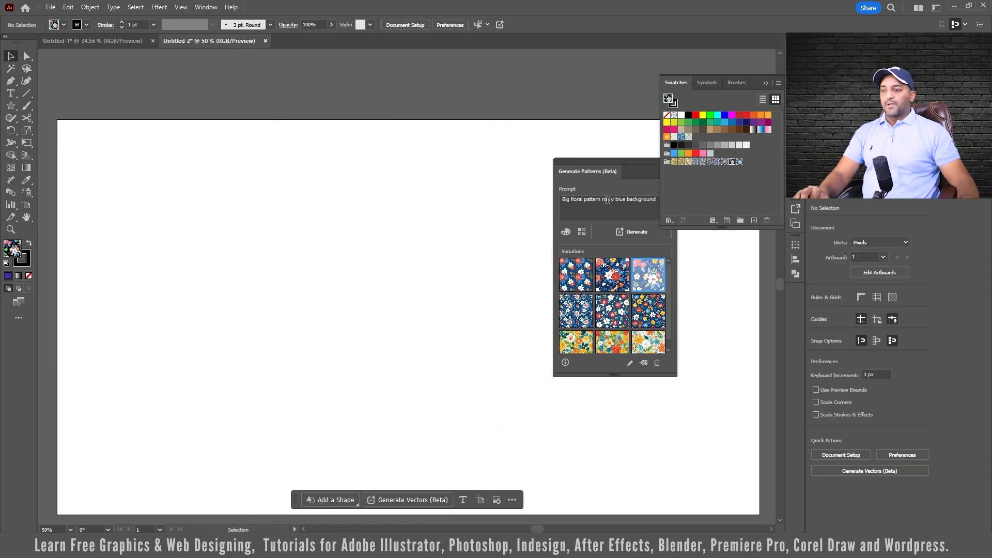
Generate pattern variations from the prompt "jungle with animals and flowers".
left_click(596, 202)
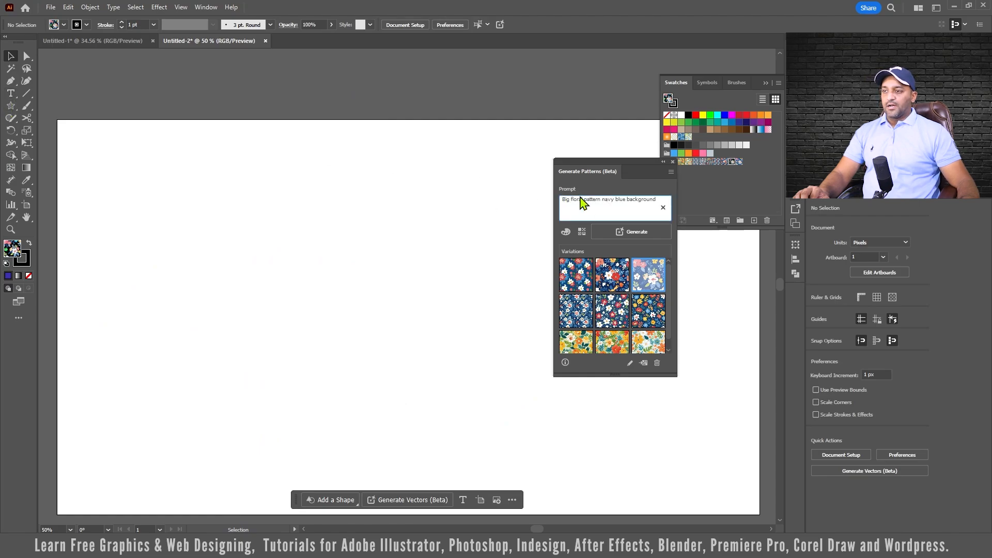
triple_click(581, 197)
type("jungle")
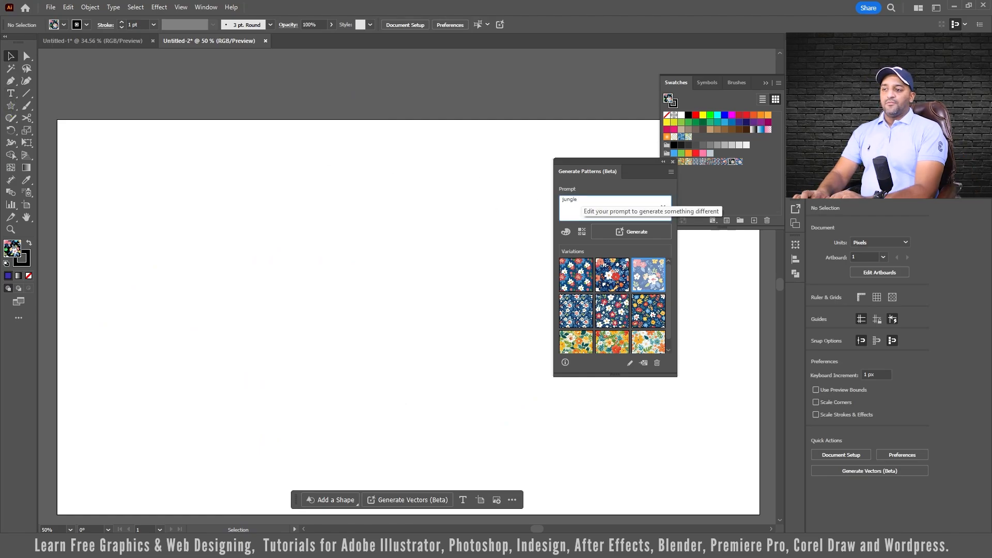
type(" with anima")
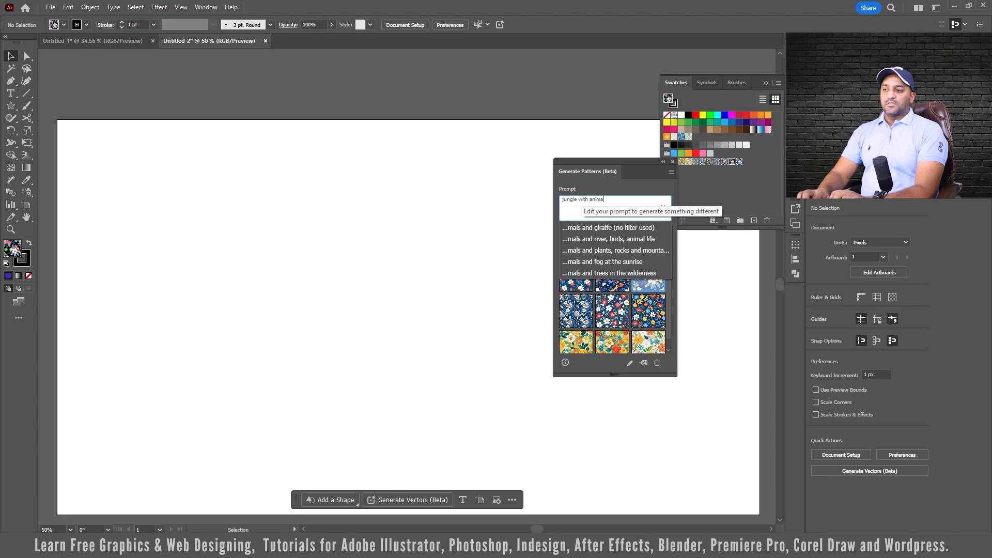
type("ls and flowers")
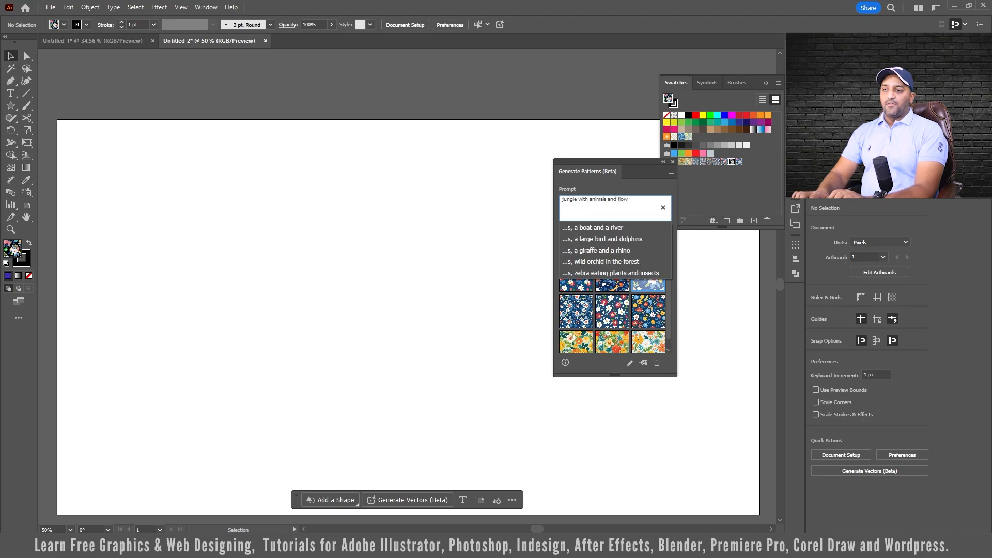
key("Return")
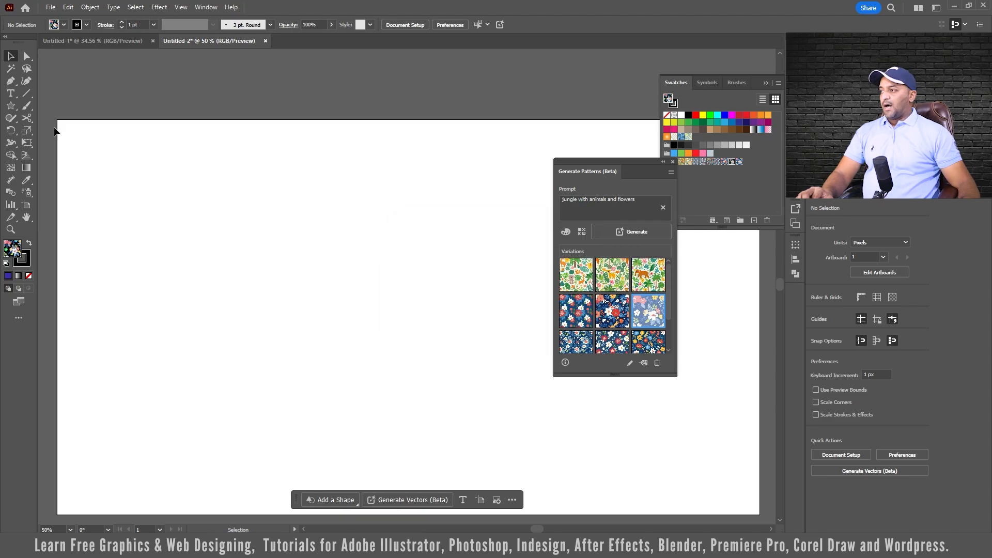
Draw a rectangle about 943 by 857 px on the artboard and fill it with the first jungle pattern variation.
left_click(12, 107)
left_click_drag(14, 110, 49, 105)
left_click_drag(141, 155, 486, 469)
left_click(585, 266)
left_click(574, 279)
left_click(573, 282)
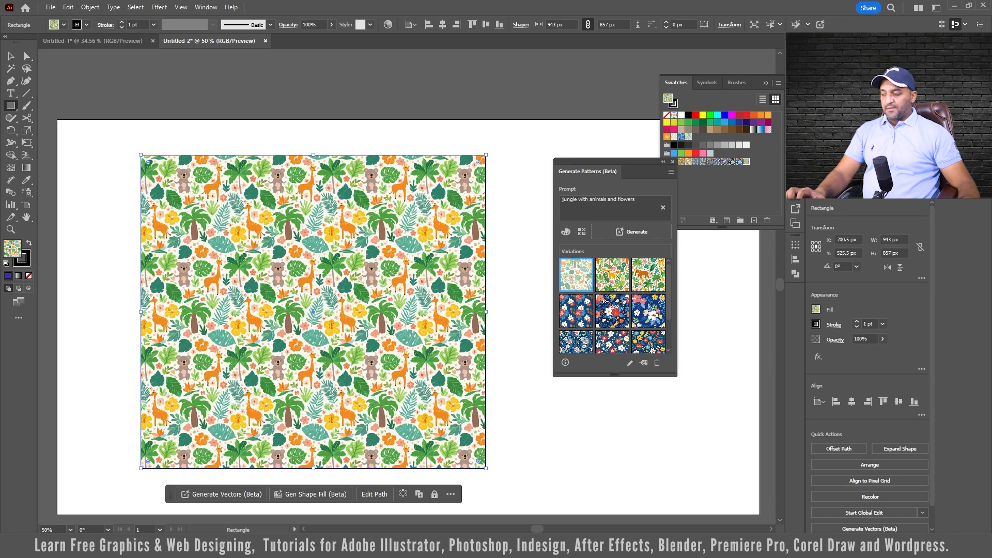
scroll(321, 254, "up", 1)
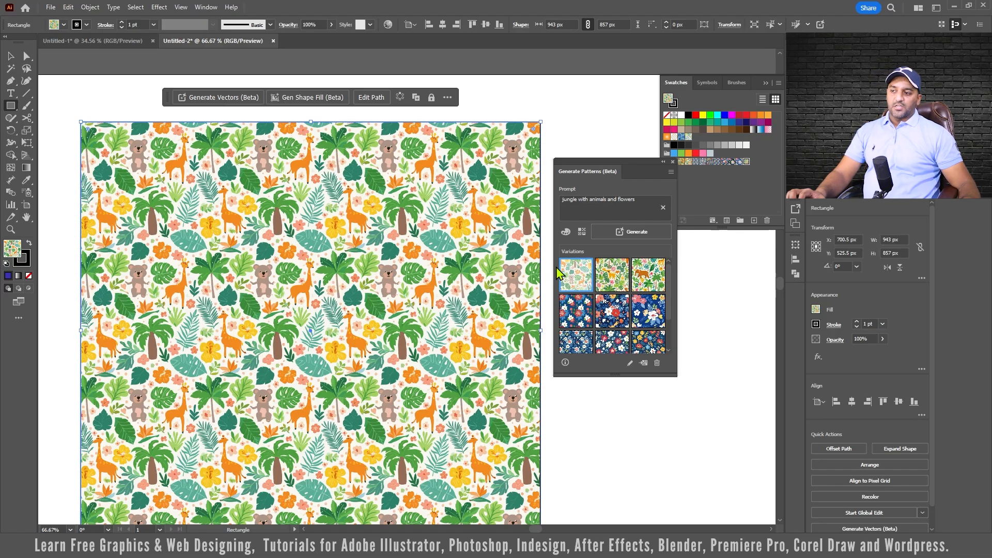
Extend the prompt to "jungle with animals and flowers, lions, fishes and dark background" and generate new variations for the rectangle.
left_click(639, 201)
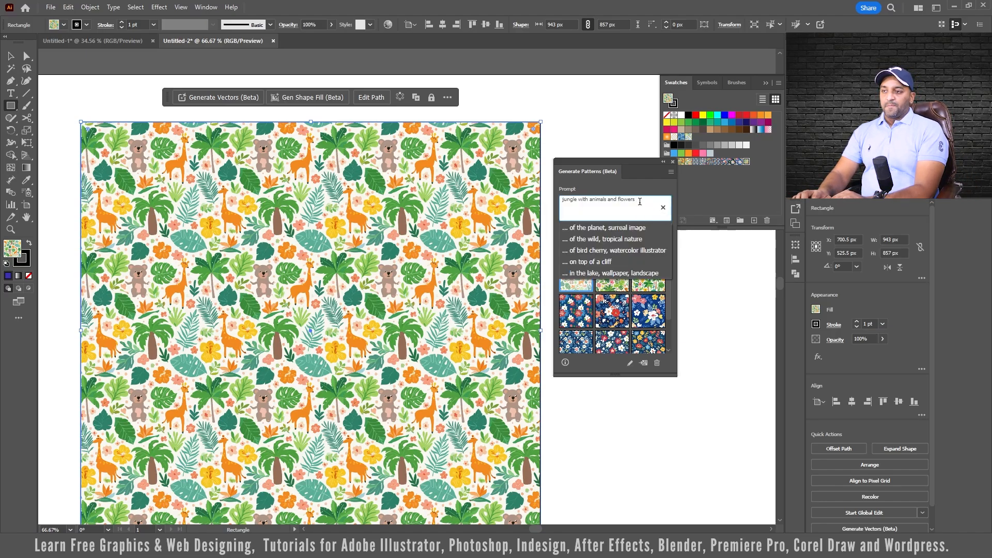
type("with")
key("BackSpace")
key("BackSpace")
key("BackSpace")
key("BackSpace")
key("BackSpace")
type(", ")
type("lig")
type("ns, fishes and")
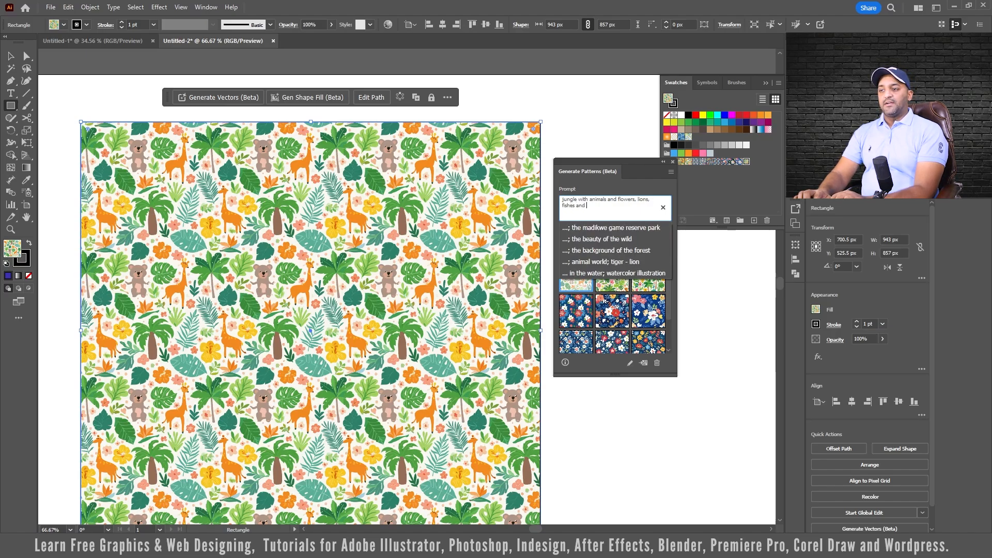
type("ark background")
key("Return")
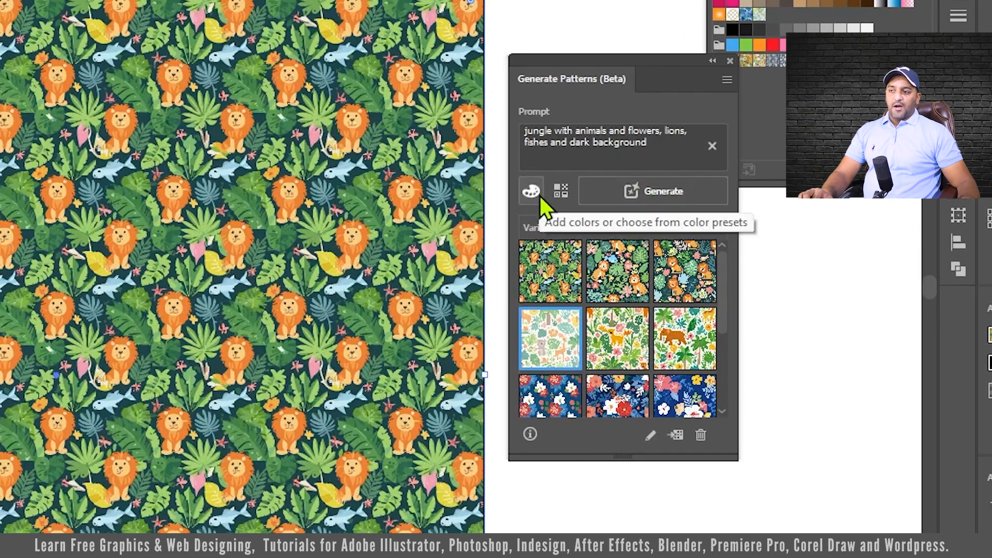
Set the pattern generation's color preset to Warm tone and its number of colors to 5.
left_click(532, 192)
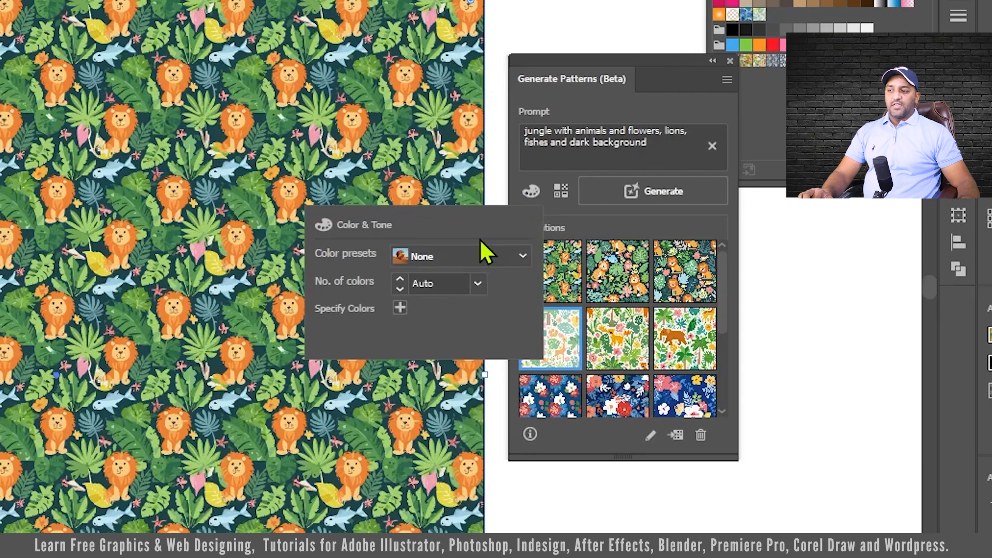
left_click(457, 257)
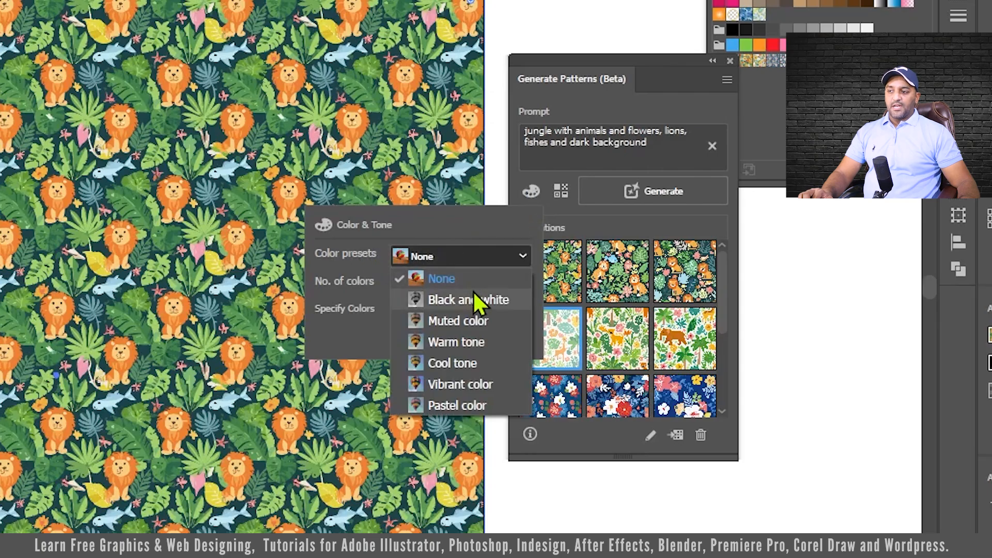
left_click(478, 343)
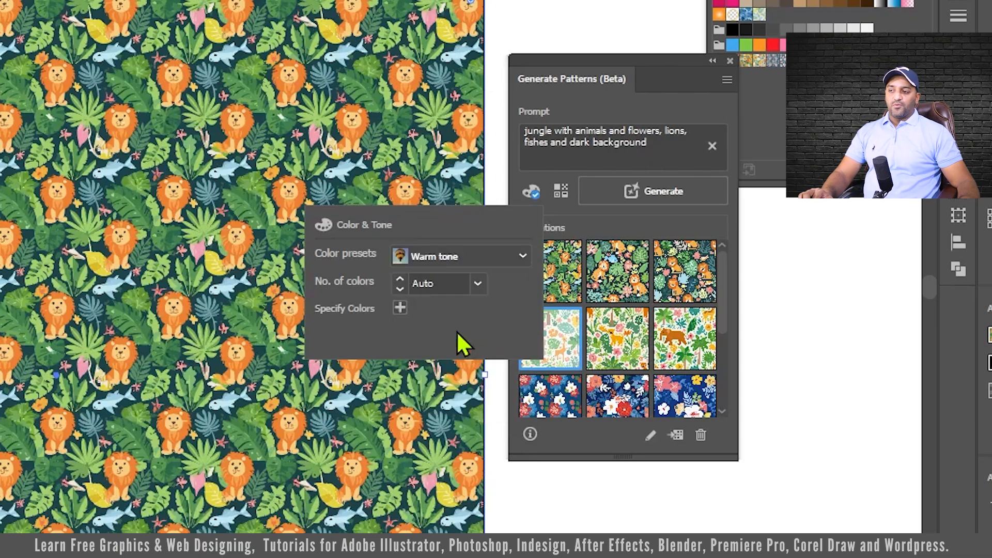
left_click(486, 289)
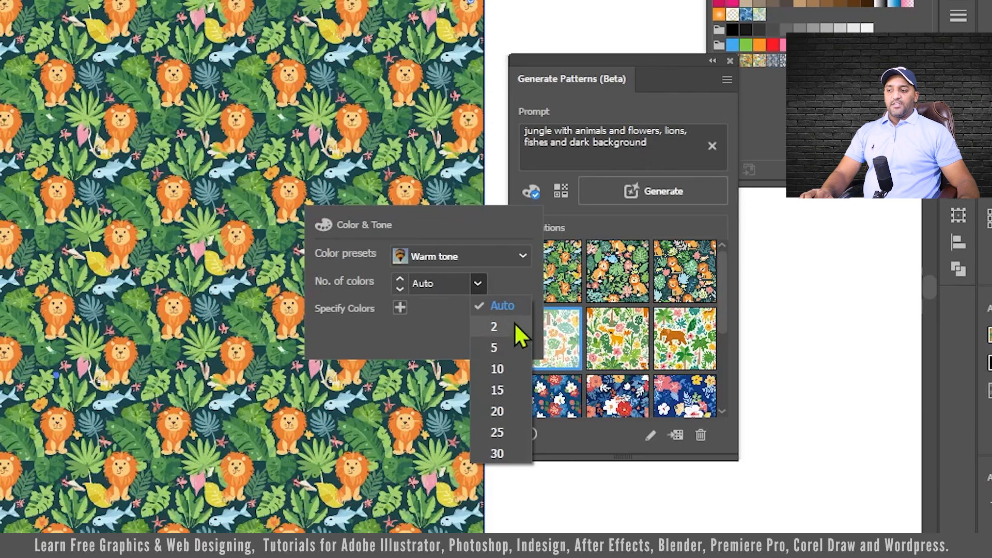
left_click(504, 348)
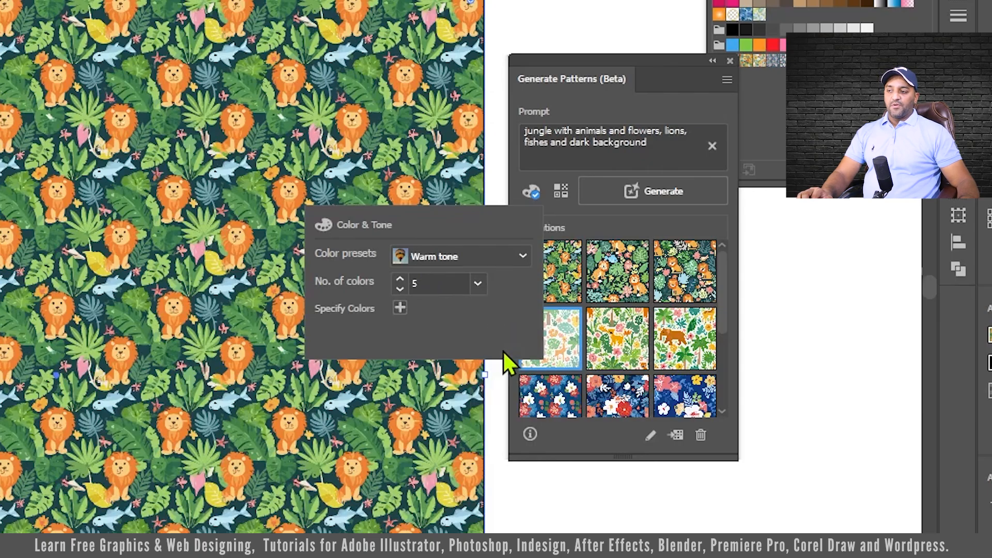
Specify five colors for the generated pattern: red, yellow, dark brown, pure red and green.
left_click(400, 308)
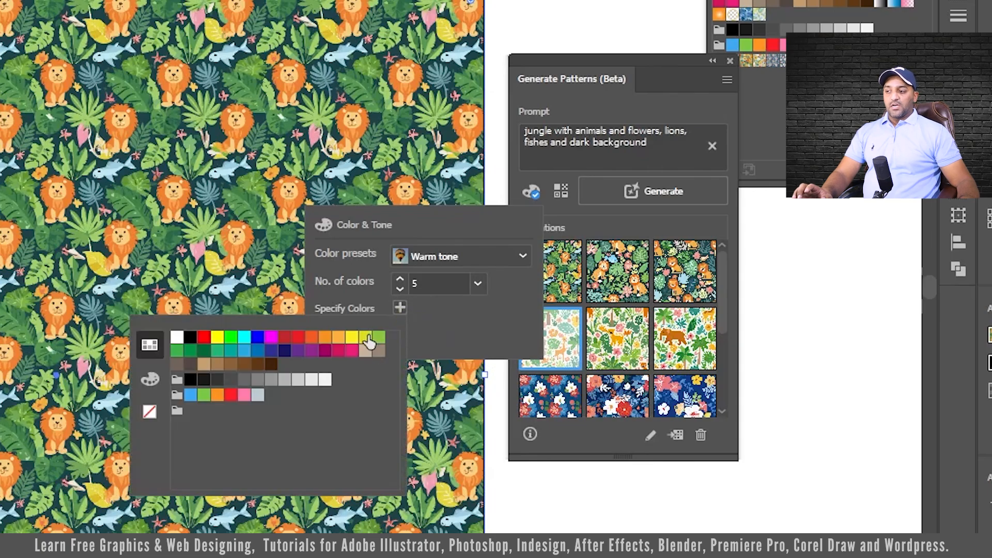
left_click(311, 337)
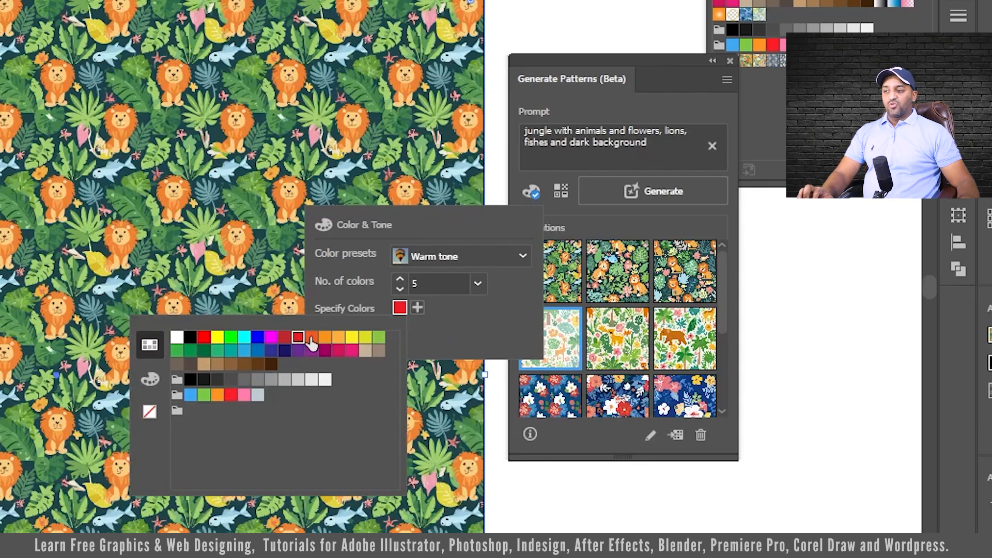
left_click(298, 337)
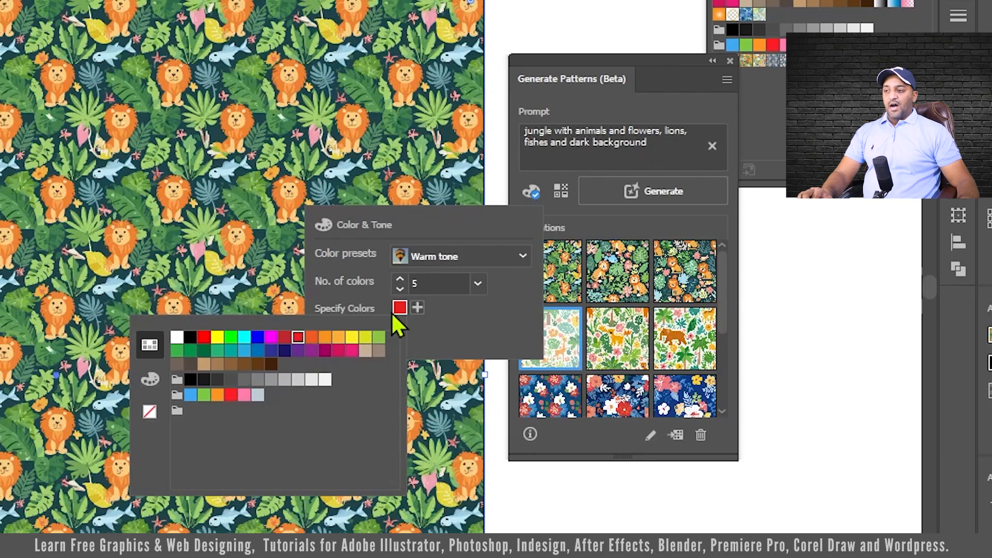
left_click(417, 306)
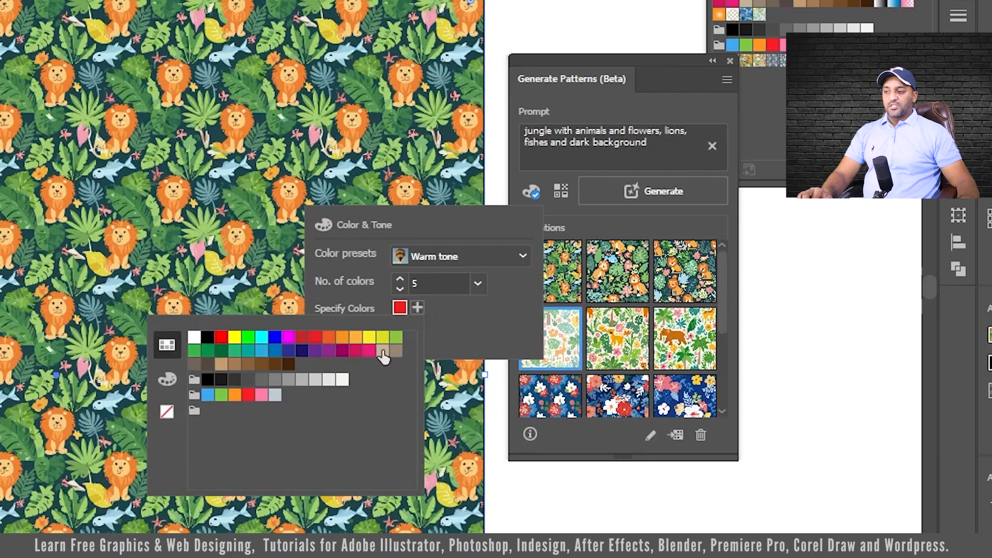
left_click(373, 339)
left_click(434, 307)
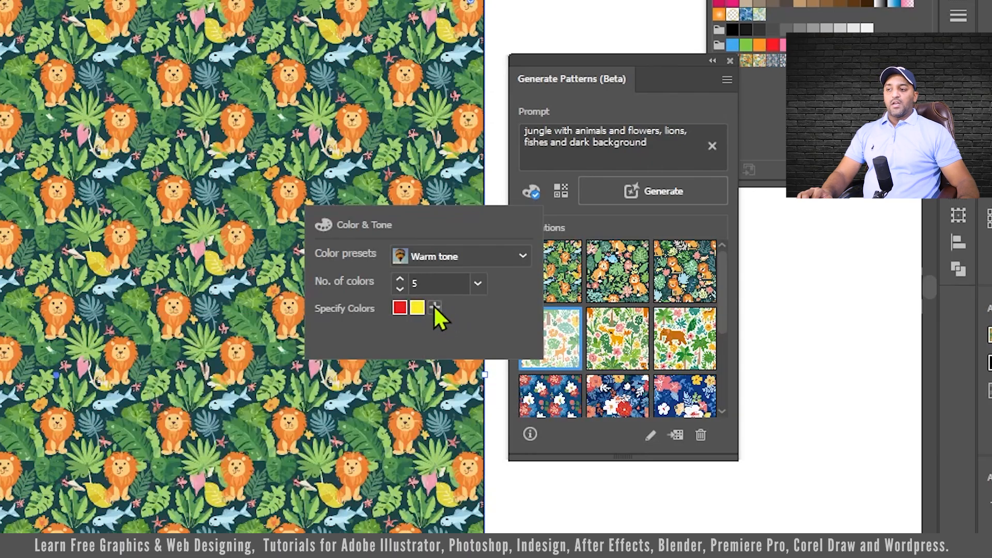
left_click(305, 365)
left_click(450, 308)
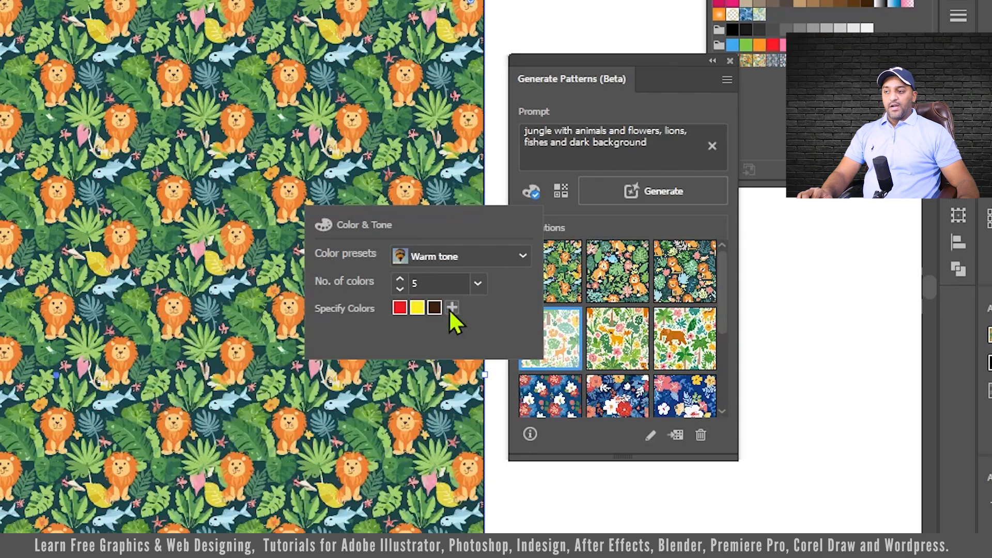
left_click(255, 337)
left_click(467, 309)
left_click(246, 351)
left_click(508, 317)
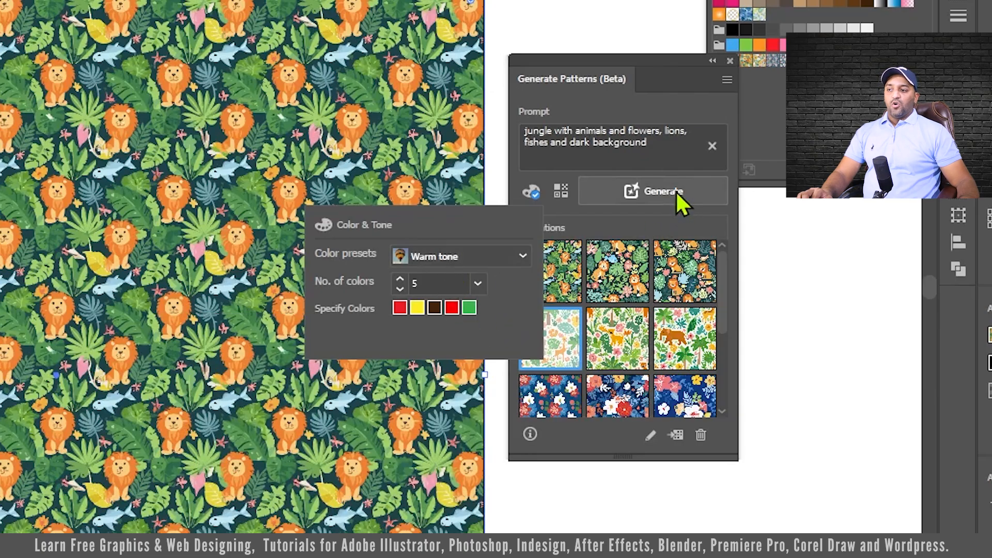
Apply the Geometric effect to the pattern generation settings.
left_click(559, 199)
left_click(560, 194)
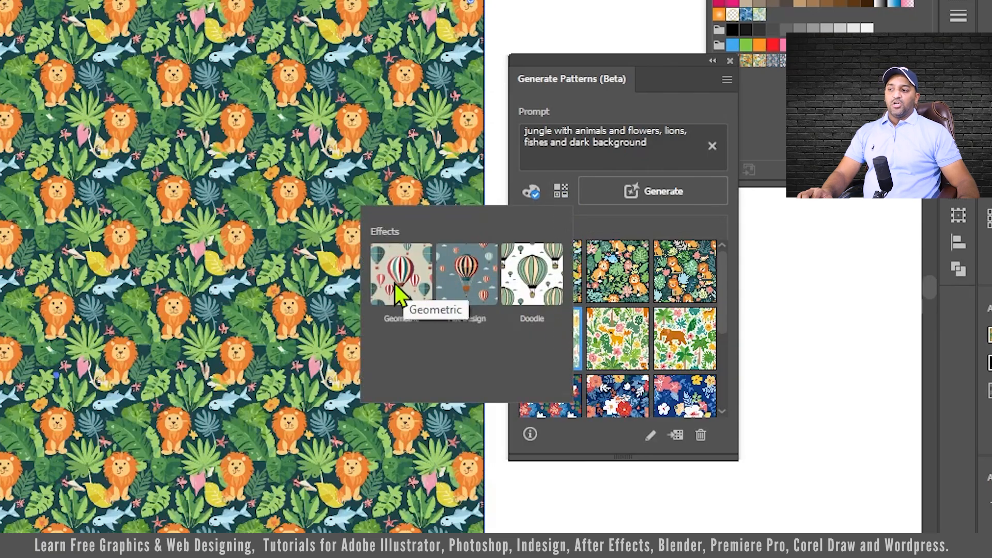
left_click(428, 265)
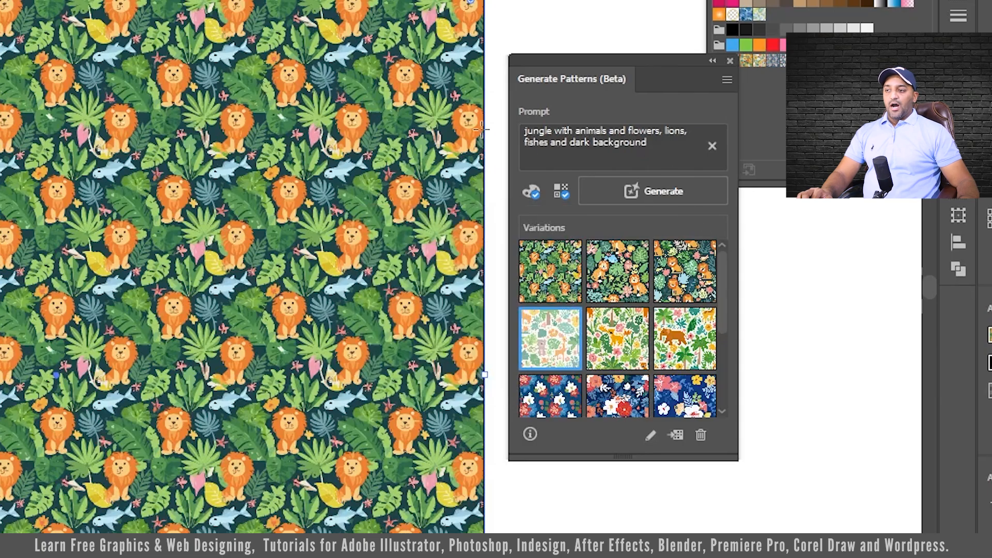
Replace the prompt with "nature background" and generate new pattern variations.
left_click(548, 131)
key("ctrl+a")
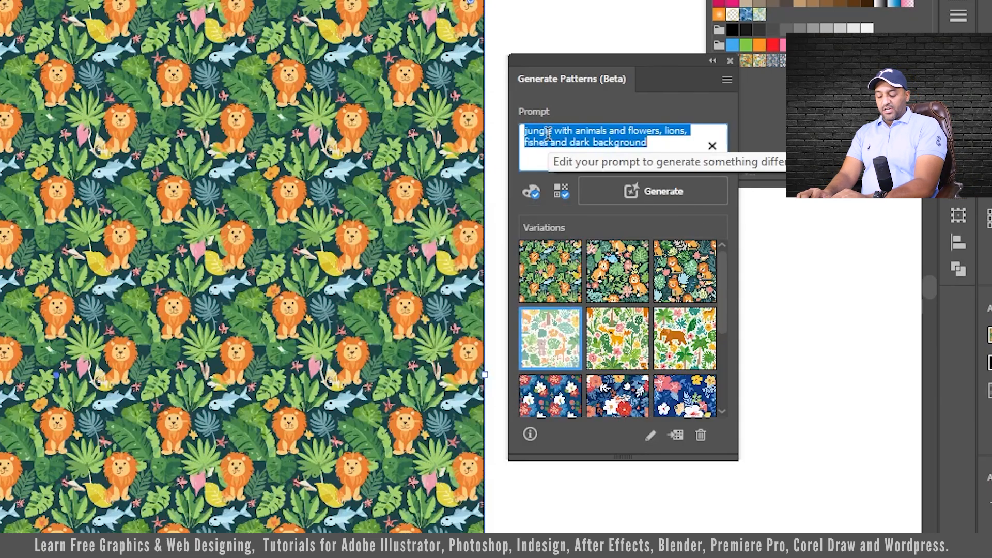
type("n")
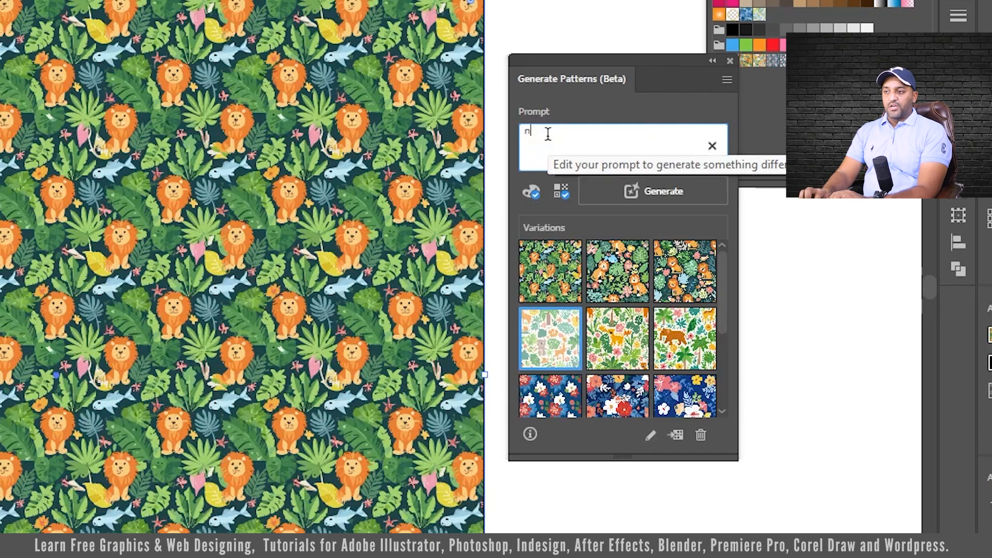
type("ature backg")
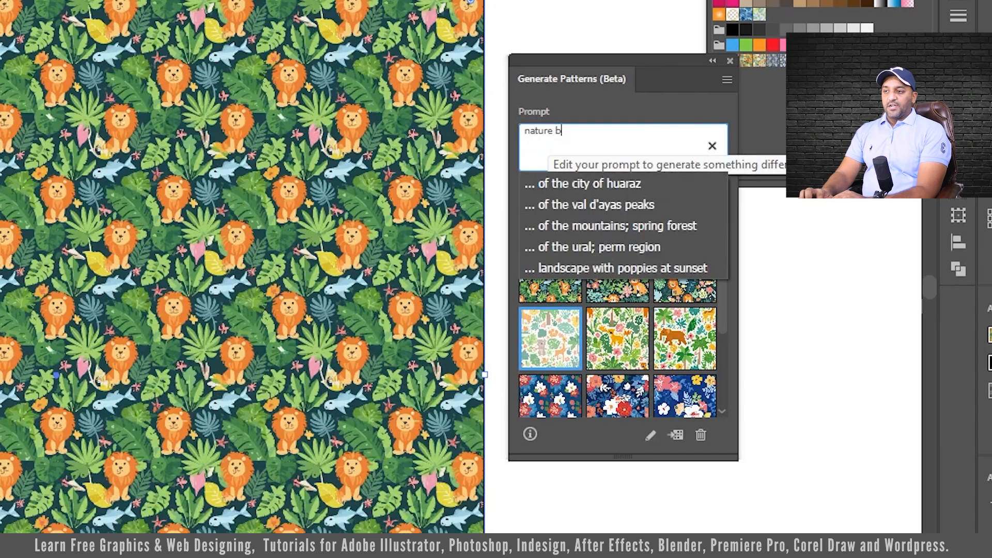
type("round")
key("Return")
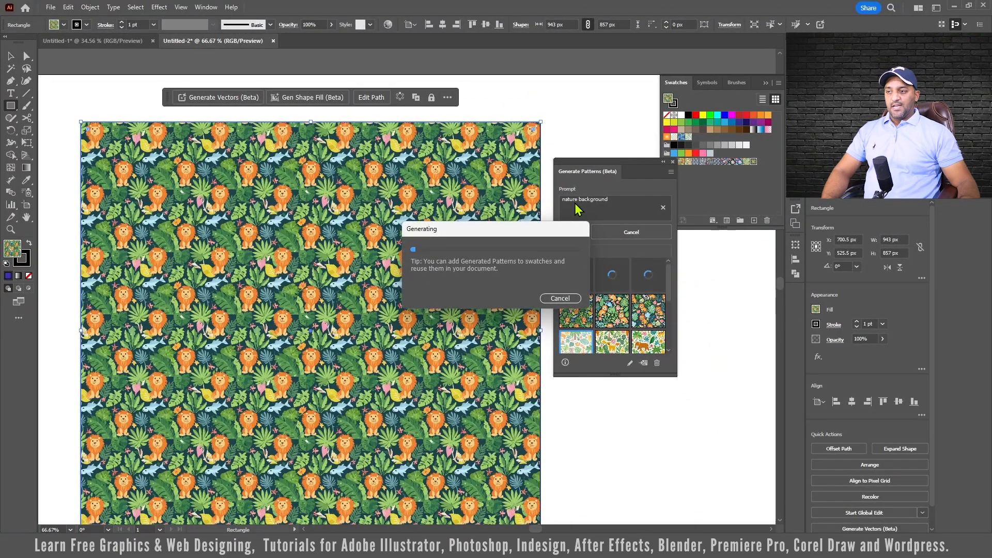
Try the new nature background variations on the rectangle and apply the one with red and orange trees on green.
left_click(619, 279)
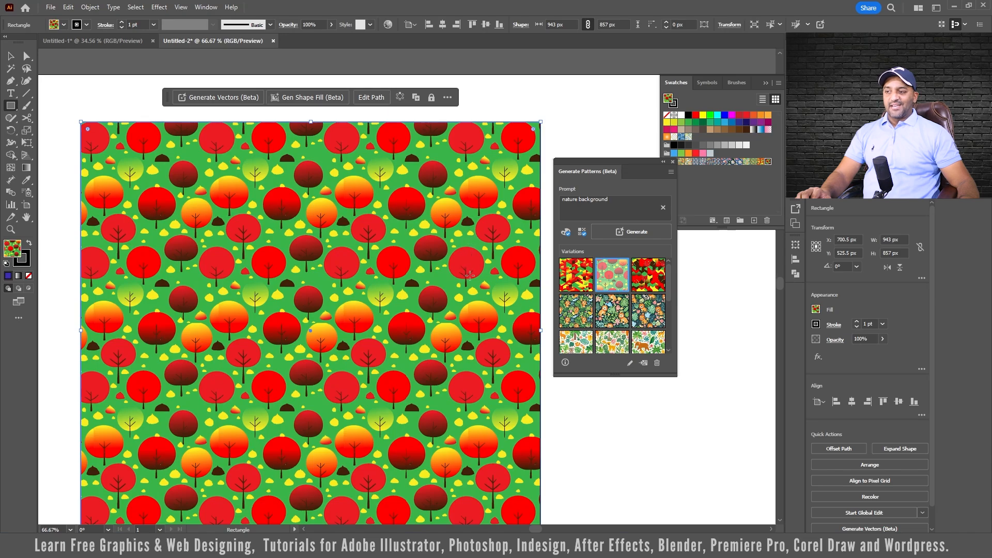
left_click(650, 286)
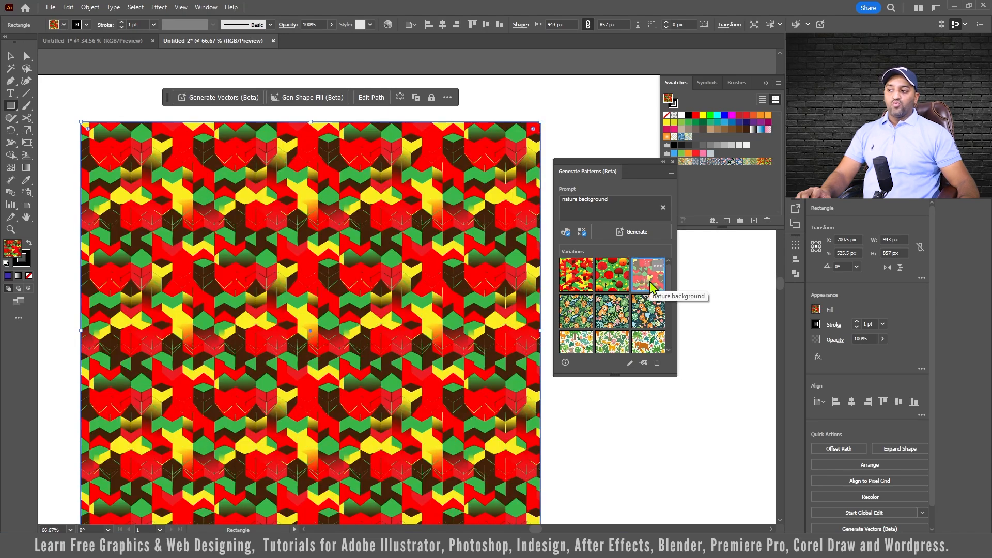
left_click(610, 290)
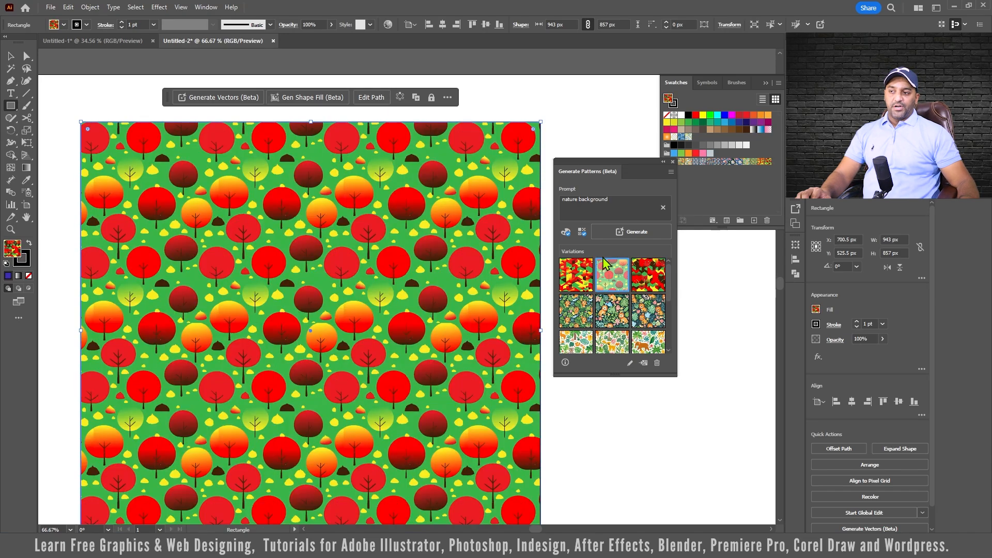
Turn off the Geometric effect and remove all five specified colors from the pattern generation settings.
left_click(581, 231)
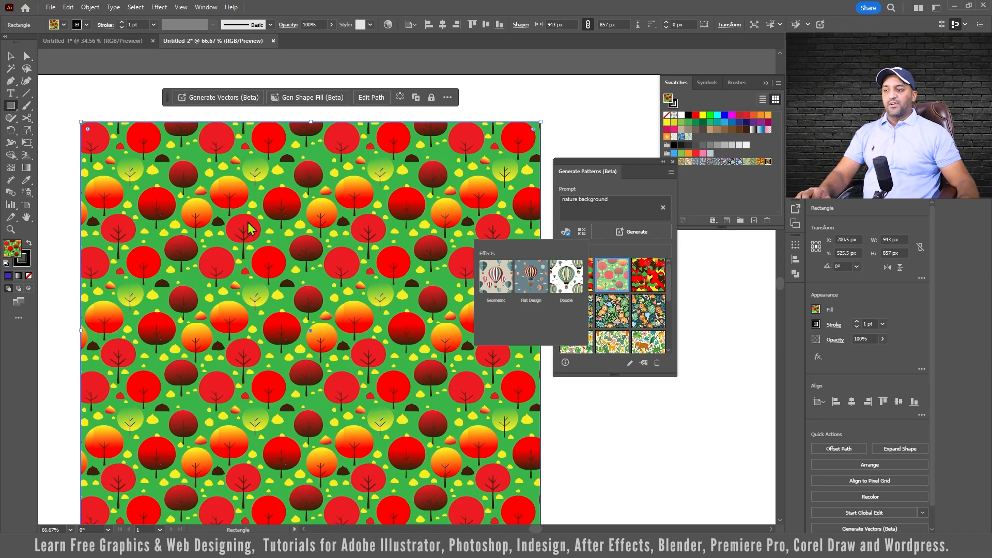
left_click(583, 235)
left_click(566, 233)
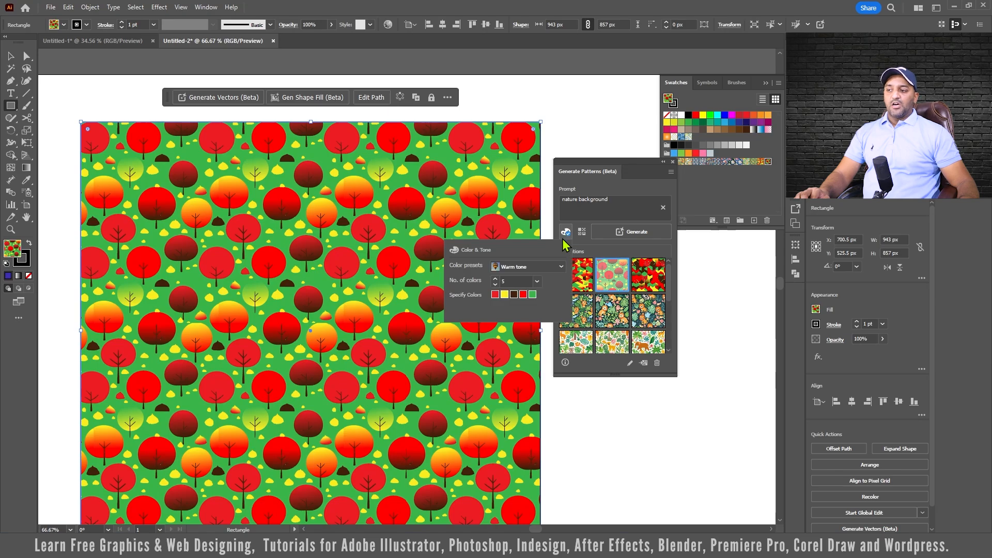
left_click(495, 294)
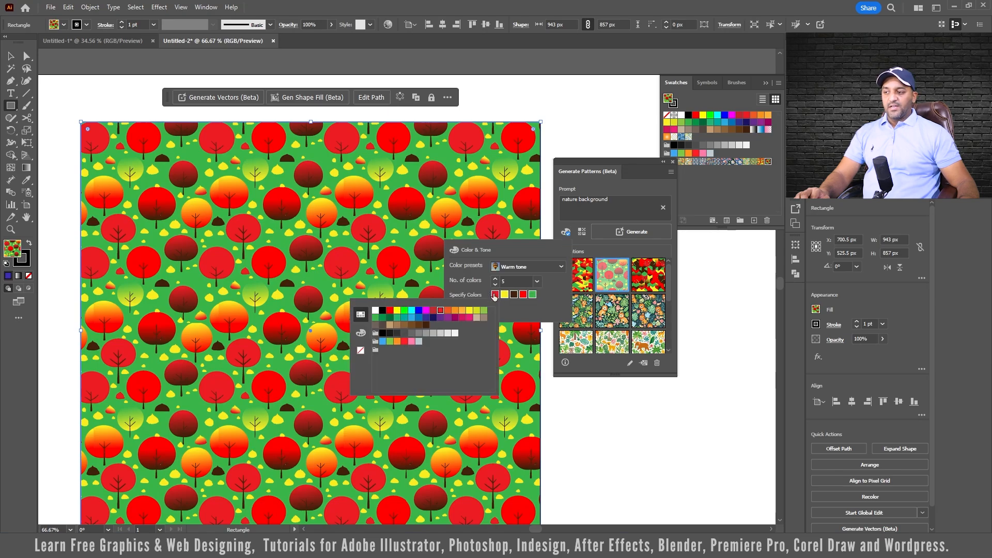
left_click(496, 296)
left_click(496, 296)
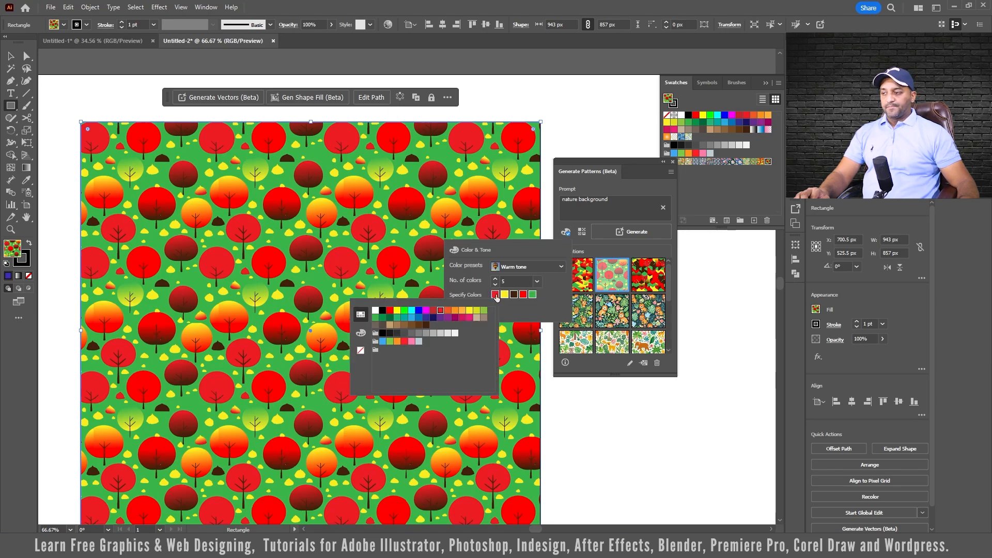
left_click(361, 350)
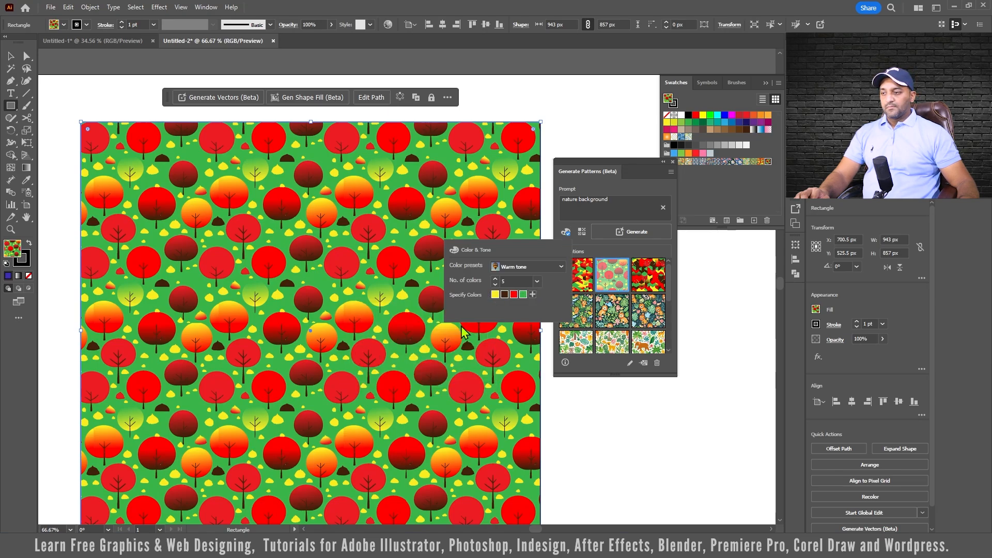
left_click(496, 295)
left_click(361, 350)
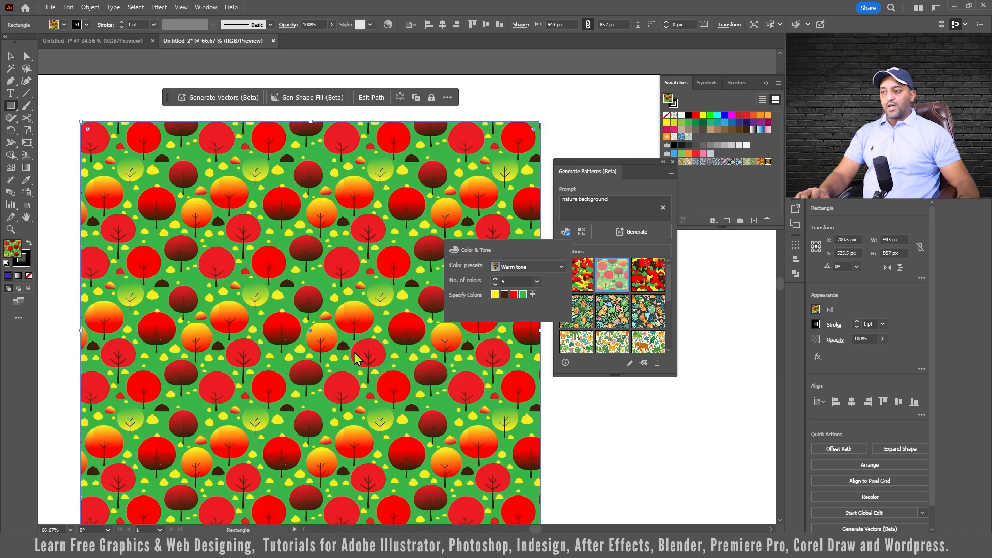
left_click(496, 295)
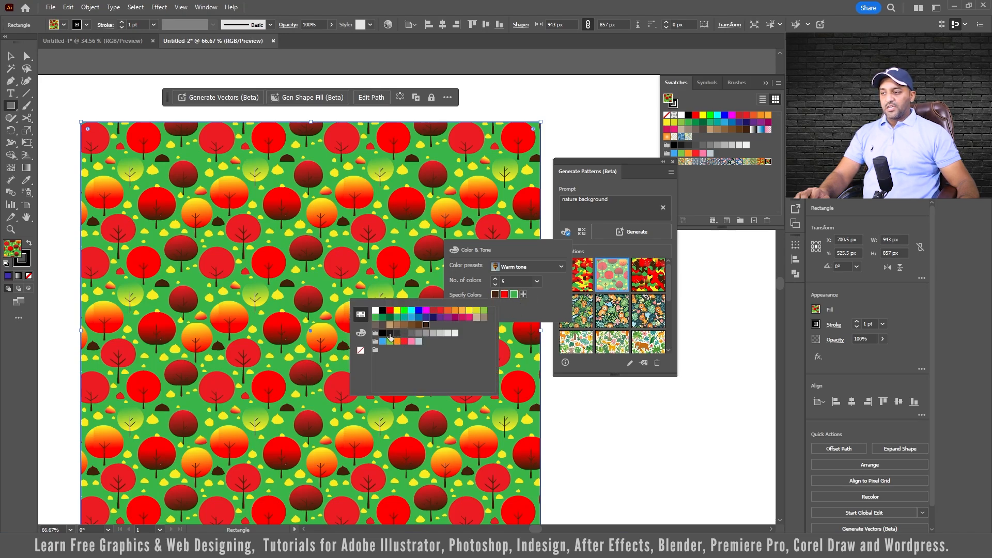
left_click(361, 350)
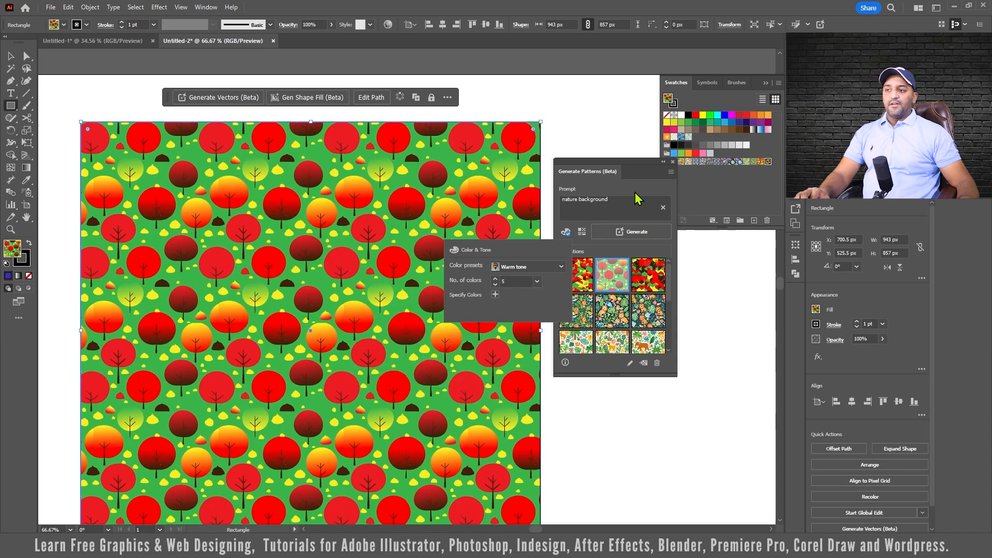
Generate new nature background variations, apply the third autumn leaf pattern to the rectangle and add it to the swatches.
left_click(641, 236)
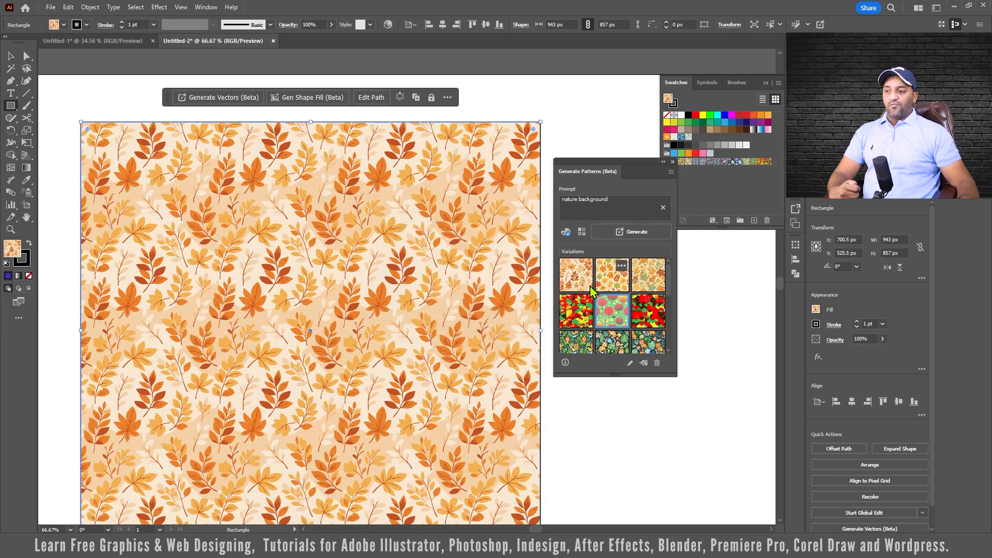
left_click(613, 277)
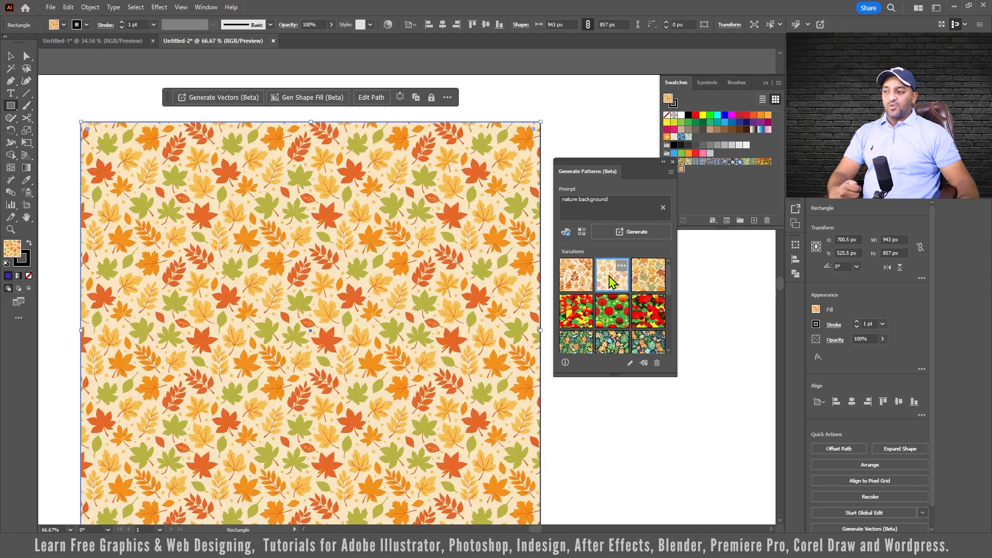
left_click(655, 284)
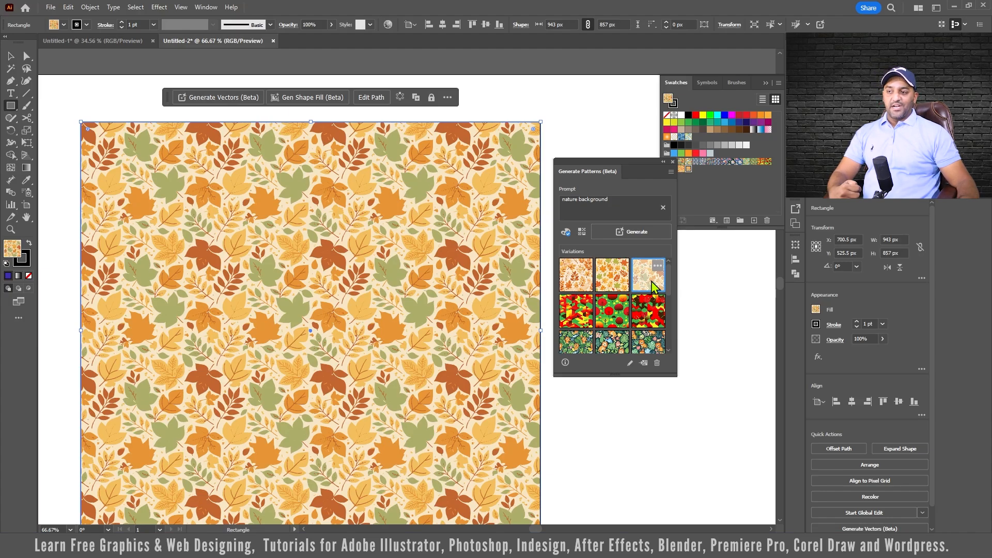
left_click(644, 363)
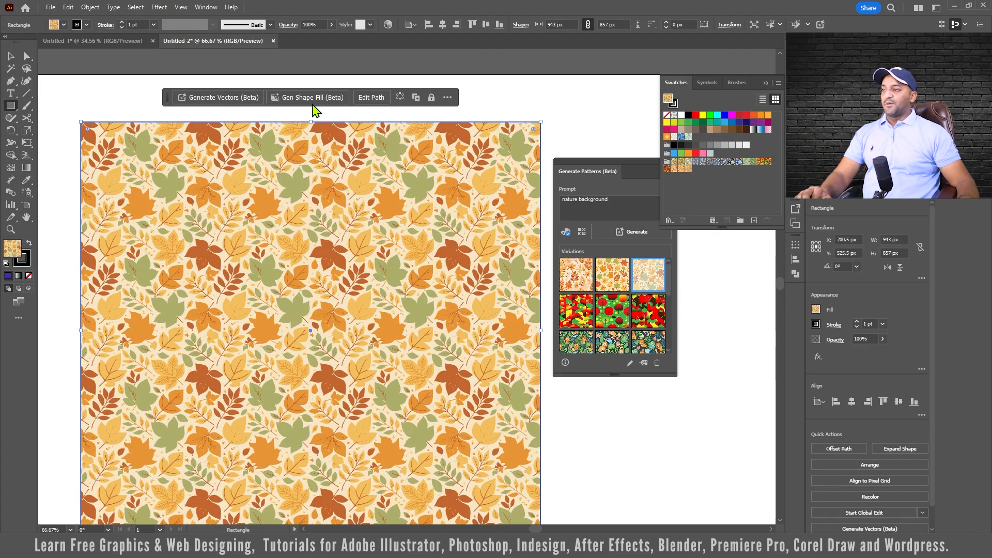
In the Untitled-1 document, close the floating panels and draw a rectangle about 560 by 494 px across the artboard's lower edge.
left_click(80, 42)
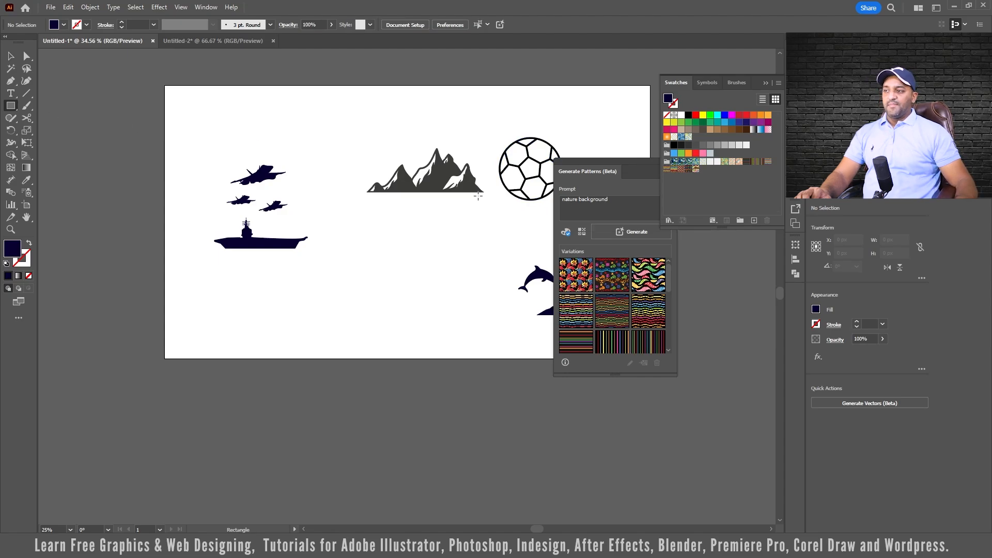
left_click(630, 165)
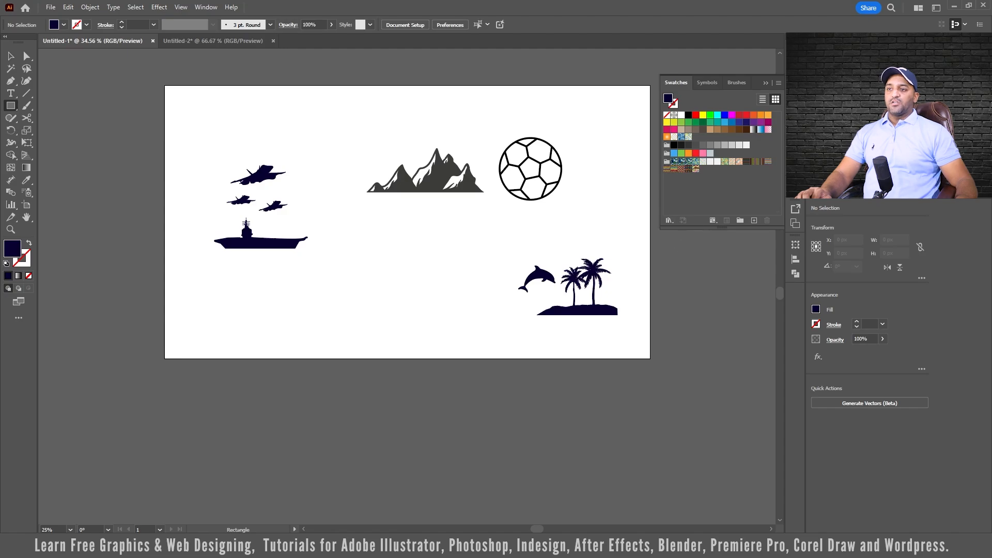
left_click(766, 82)
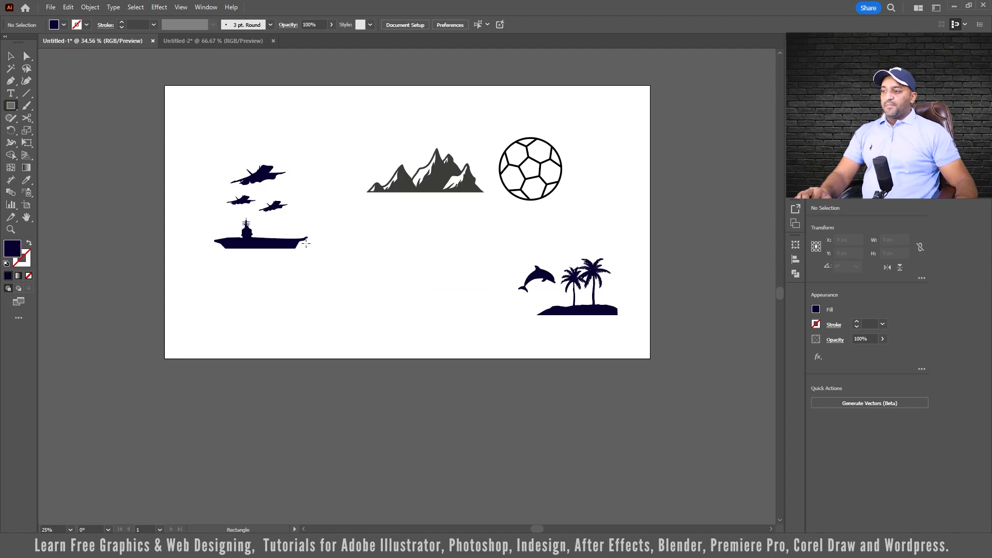
mouse_move(337, 271)
left_mouse_down()
mouse_move(450, 381)
mouse_move(480, 397)
left_mouse_up()
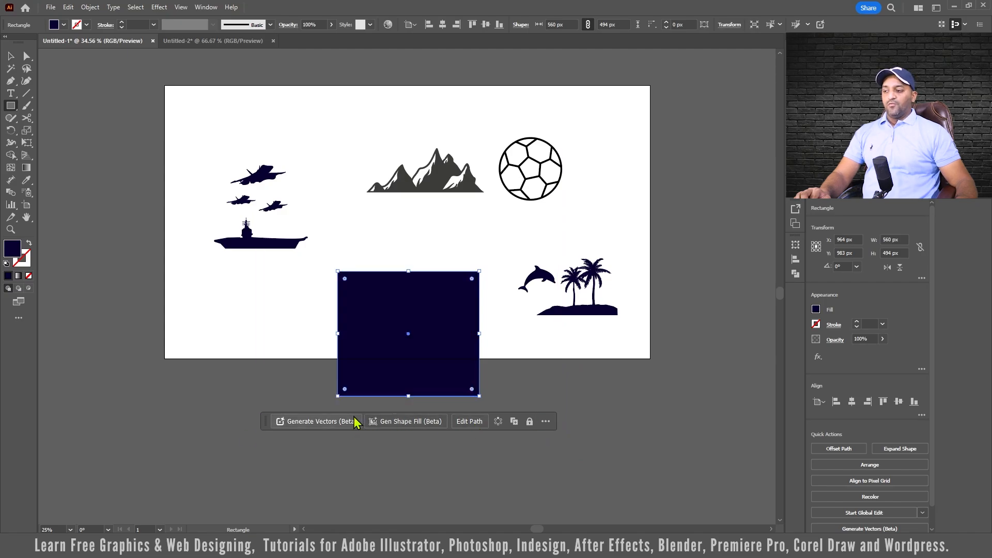
Fill the rectangle using Gen Shape Fill with the prompt "house in a dark night, a person standing outside".
mouse_move(357, 422)
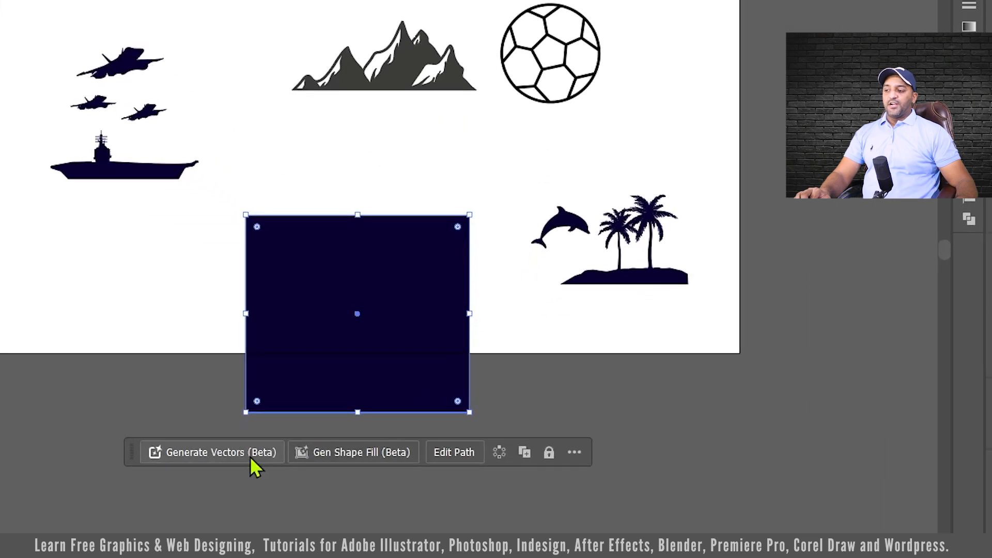
mouse_move(250, 455)
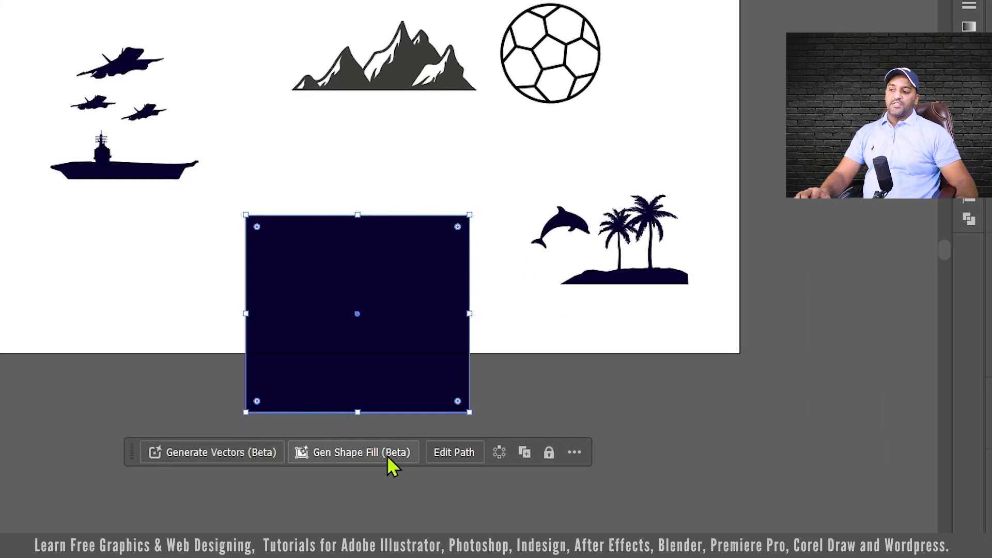
mouse_move(387, 457)
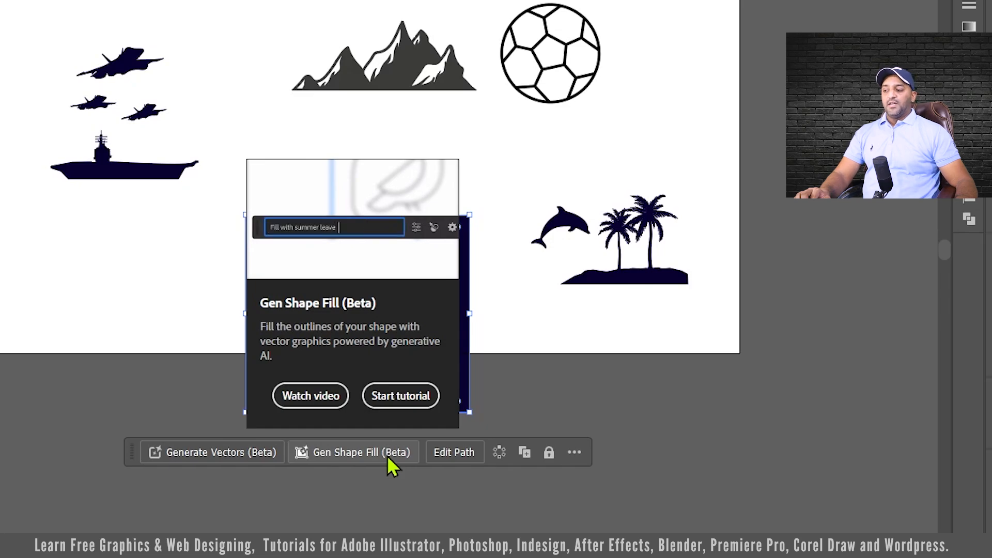
left_click(388, 457)
left_click(299, 456)
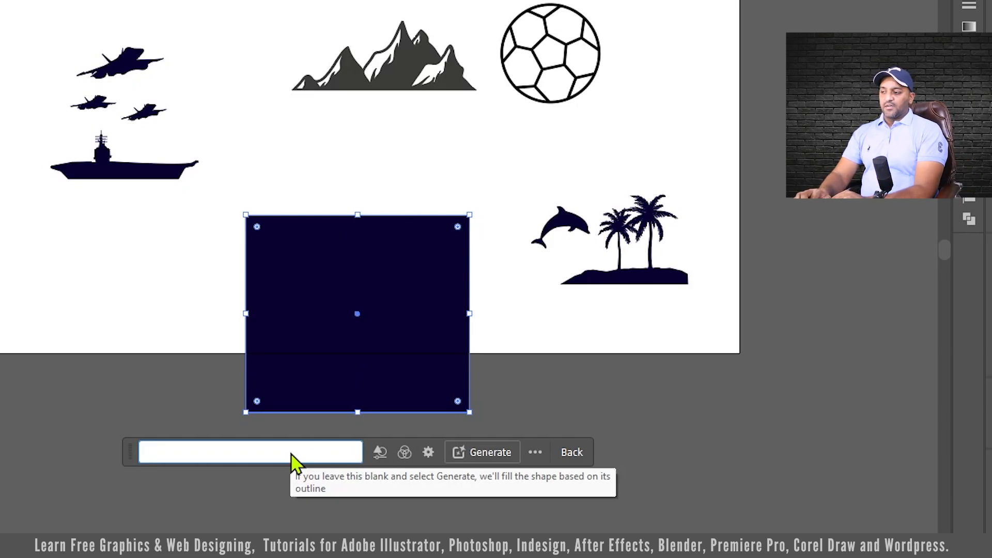
type("hou")
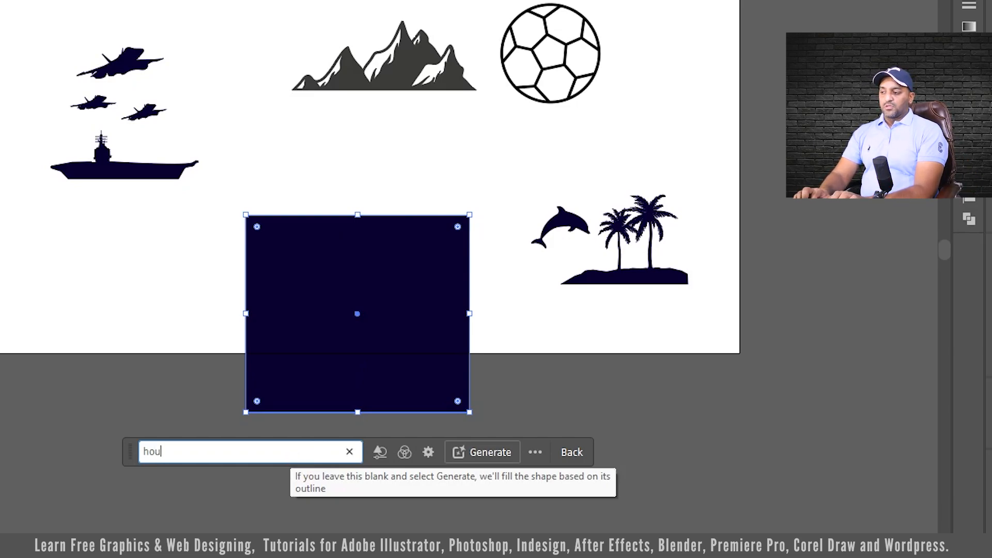
type("se in a")
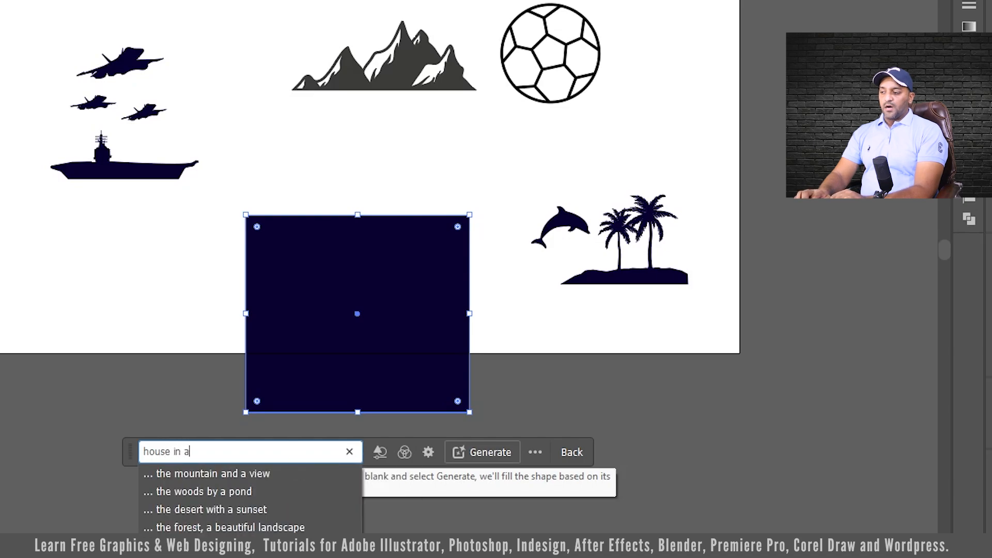
type(" dark night")
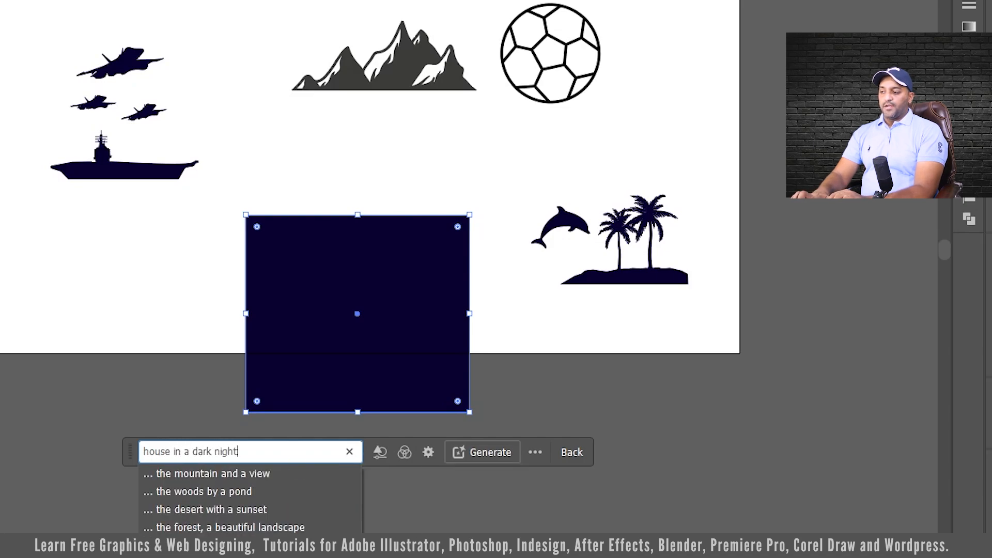
type(", ")
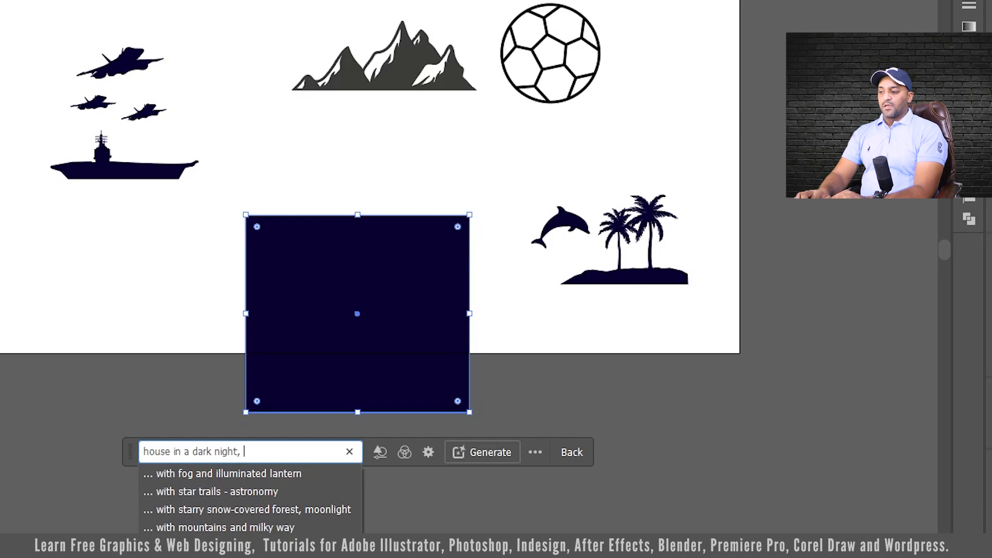
type("a person sta=n")
key("BackSpace")
key("BackSpace")
type("nding outside")
key("Return")
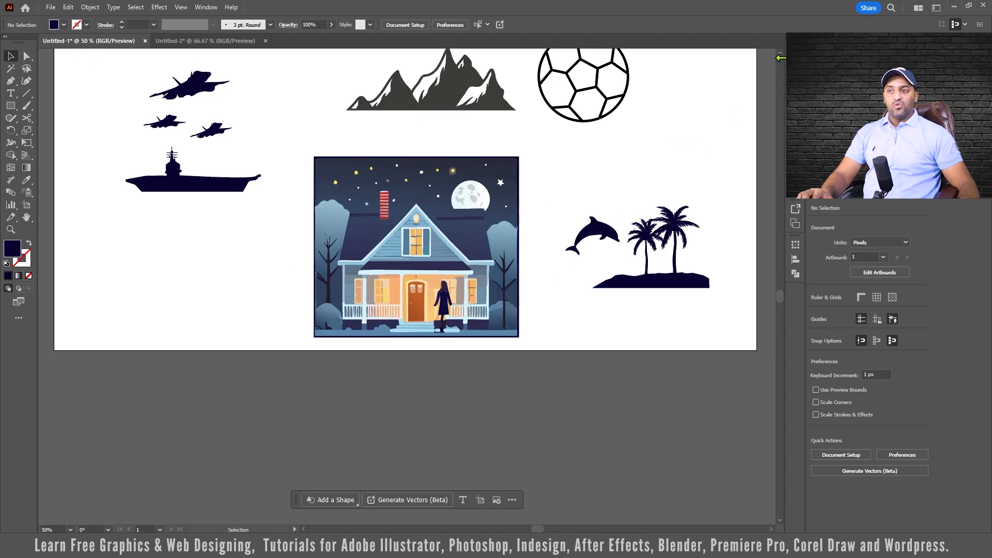
Generate a Gen Shape Fill for the soccer ball outline with the prompt "football orange and black, realistic colors".
scroll(784, 60, "up", 4)
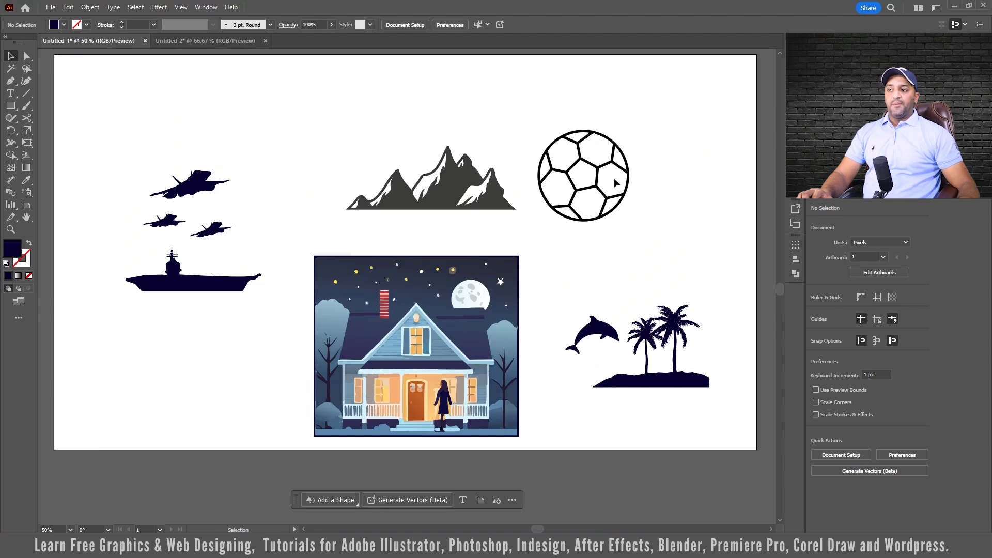
left_click(580, 185)
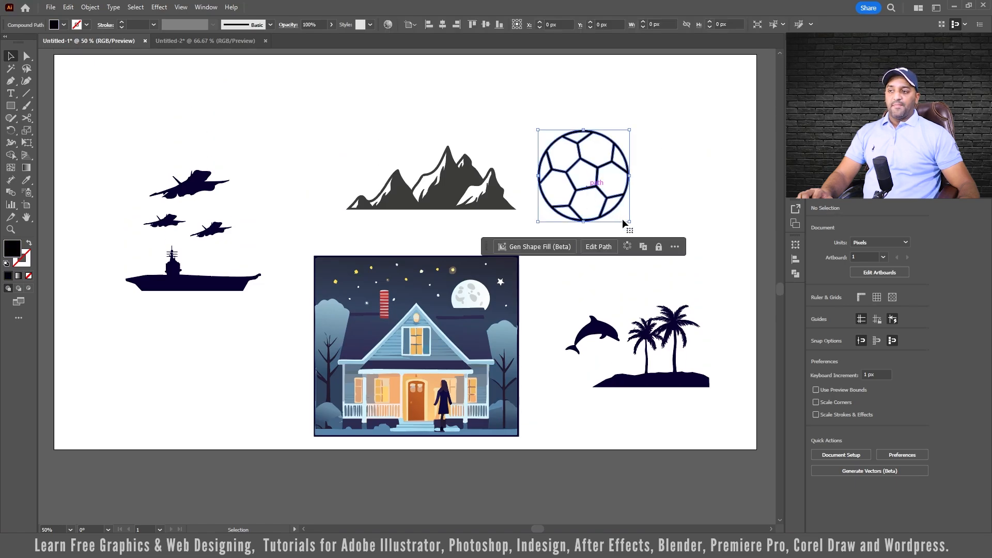
left_click(552, 247)
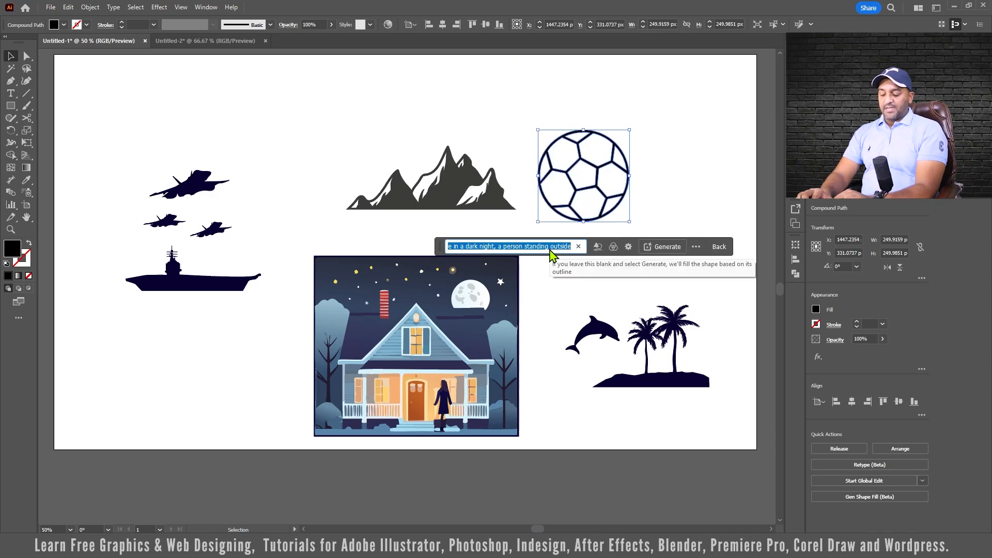
type("football ")
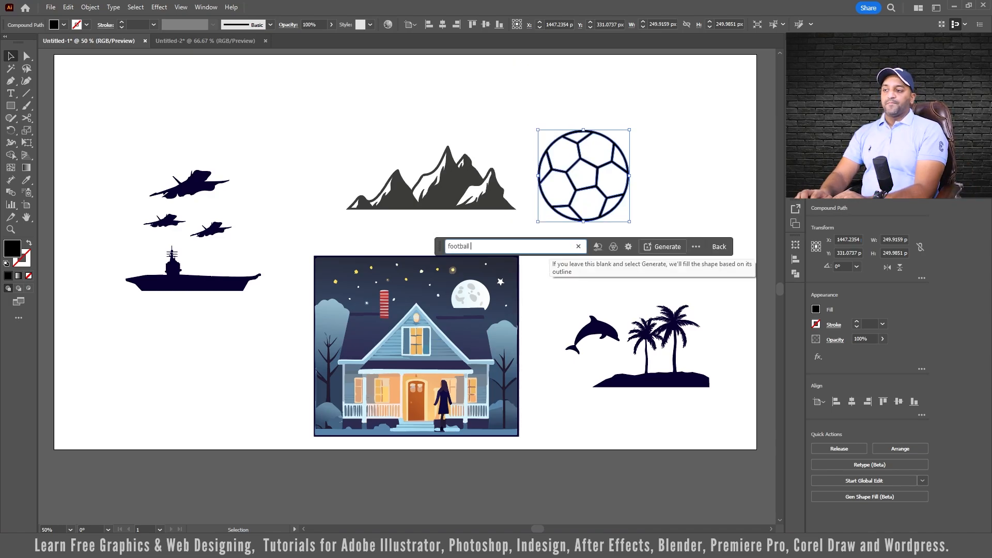
type("or")
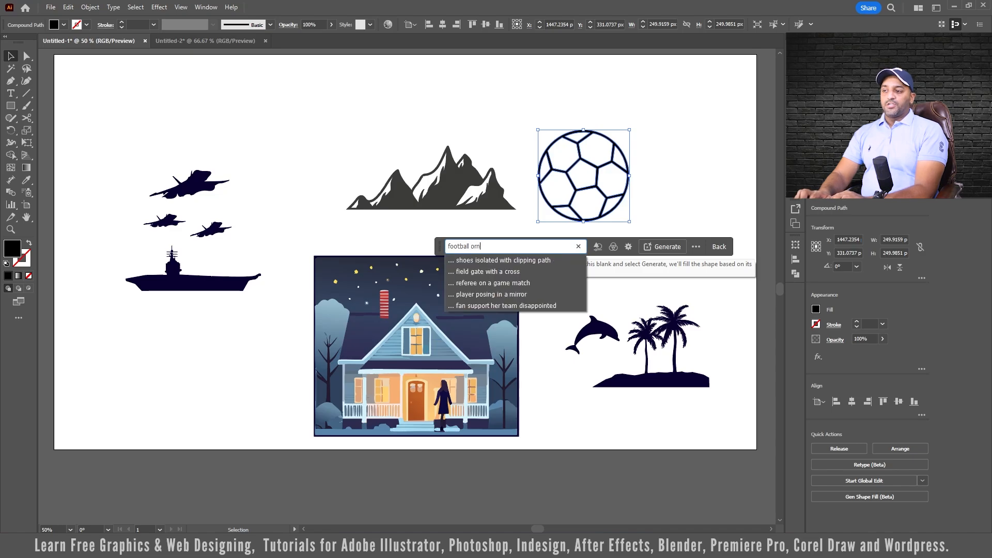
type("ange and black, realist")
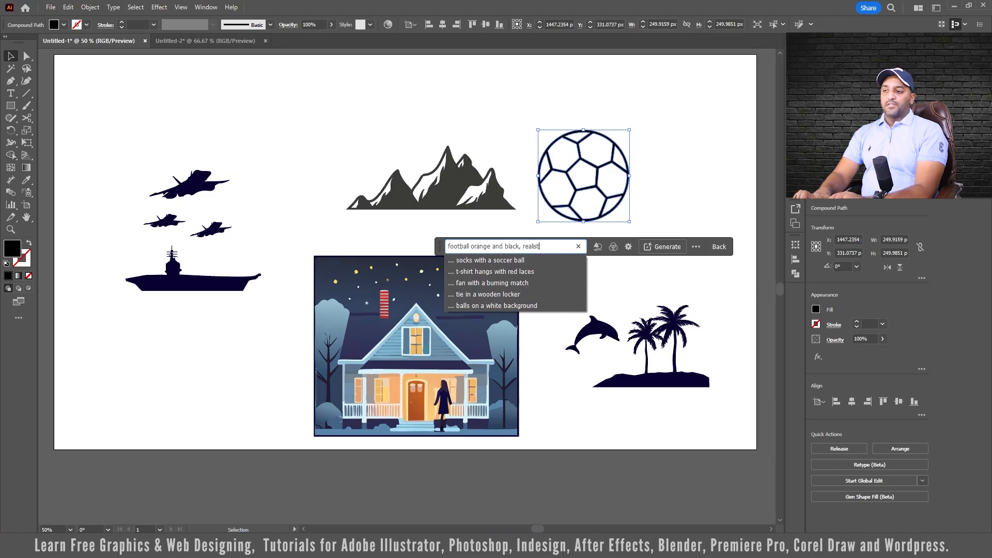
type("c colors")
key("Return")
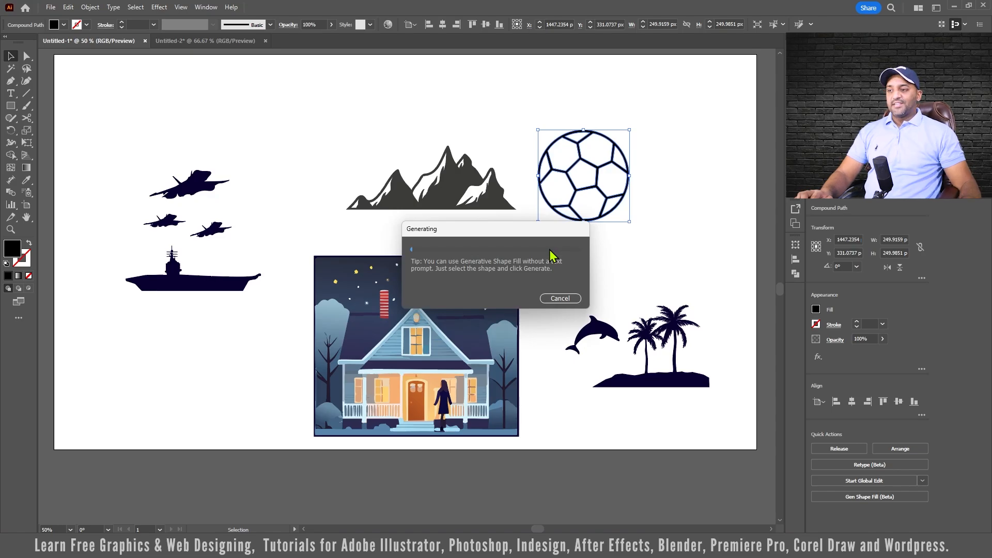
Apply the second variation to the generated orange and black soccer ball artwork.
left_click(703, 151)
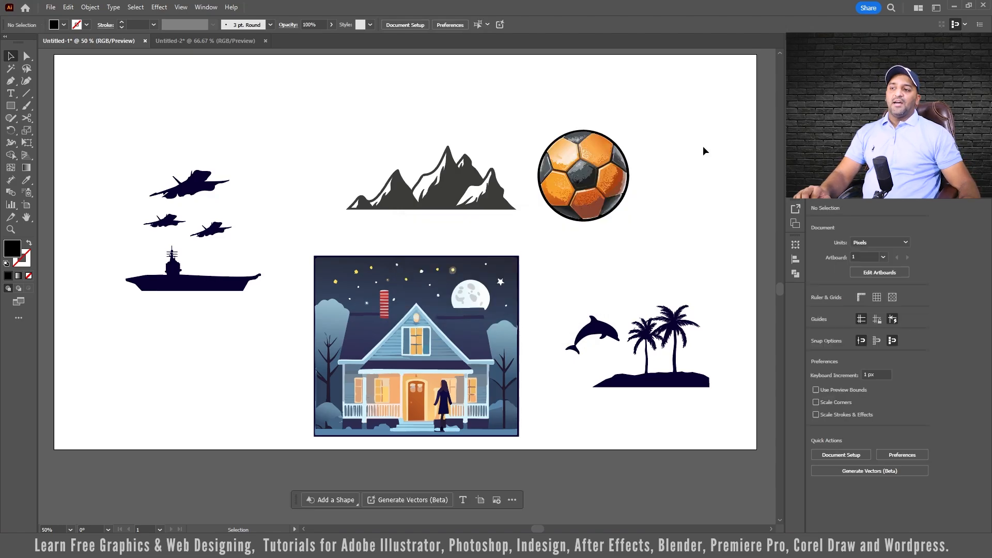
left_click(604, 176)
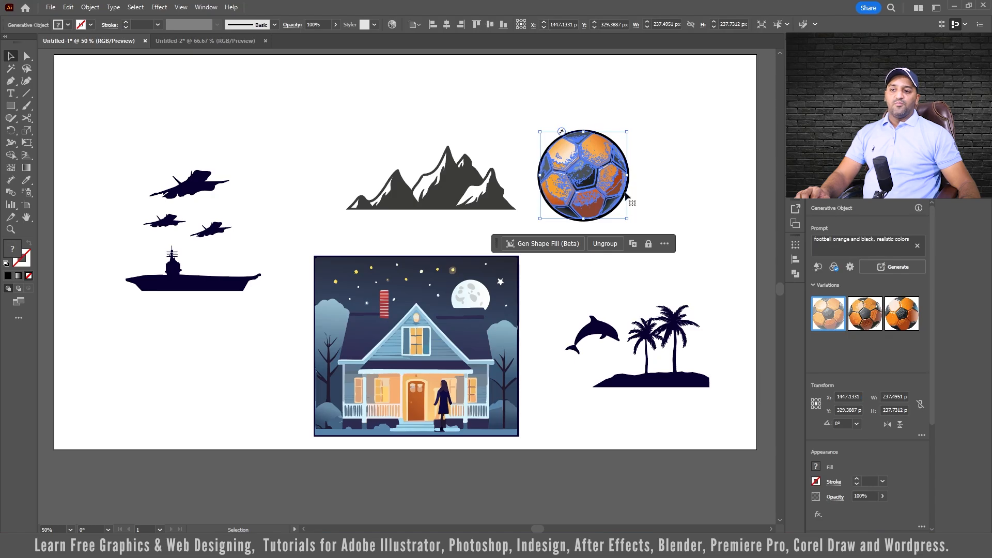
left_click(868, 321)
left_click(670, 139)
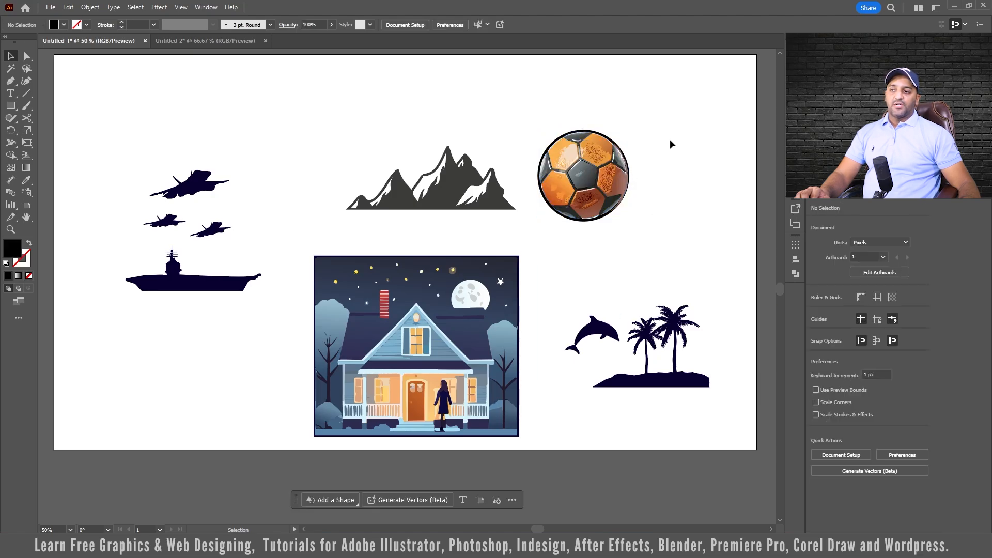
Move the generated soccer ball artwork off its original outline to the empty area right beside it.
left_click(612, 192)
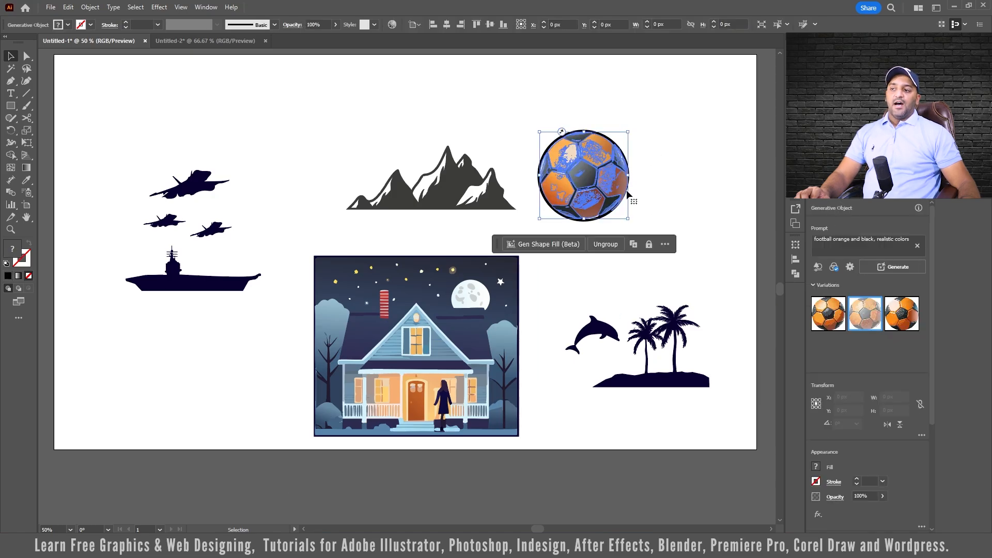
left_click_drag(590, 182, 701, 182)
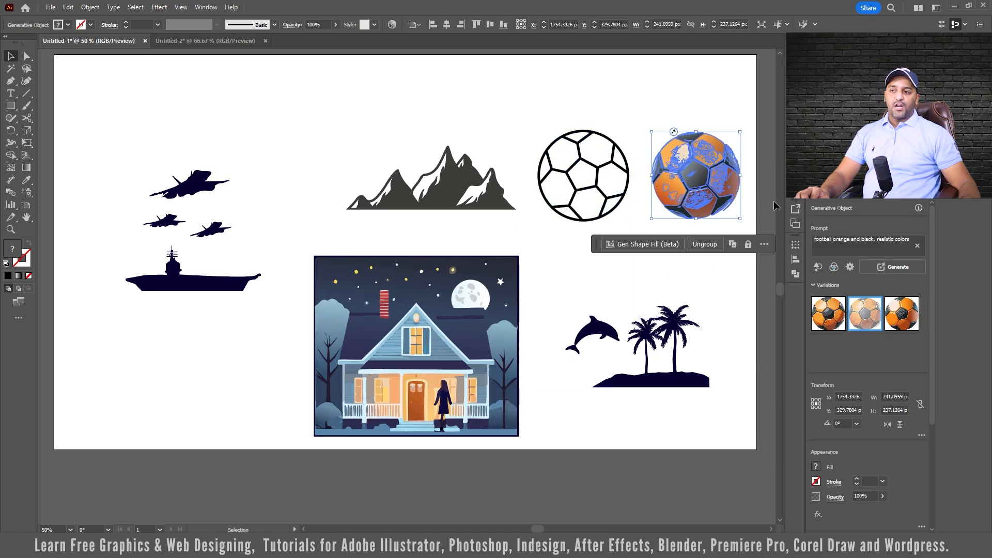
left_click(722, 103)
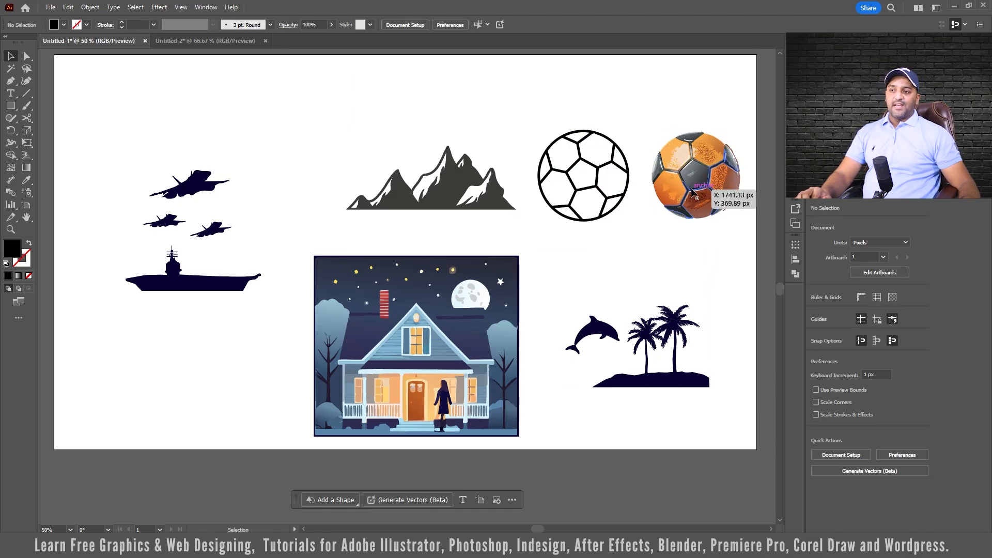
Apply the third variation to the moved soccer ball artwork, and delete that artwork so only the outline remains.
left_click(694, 198)
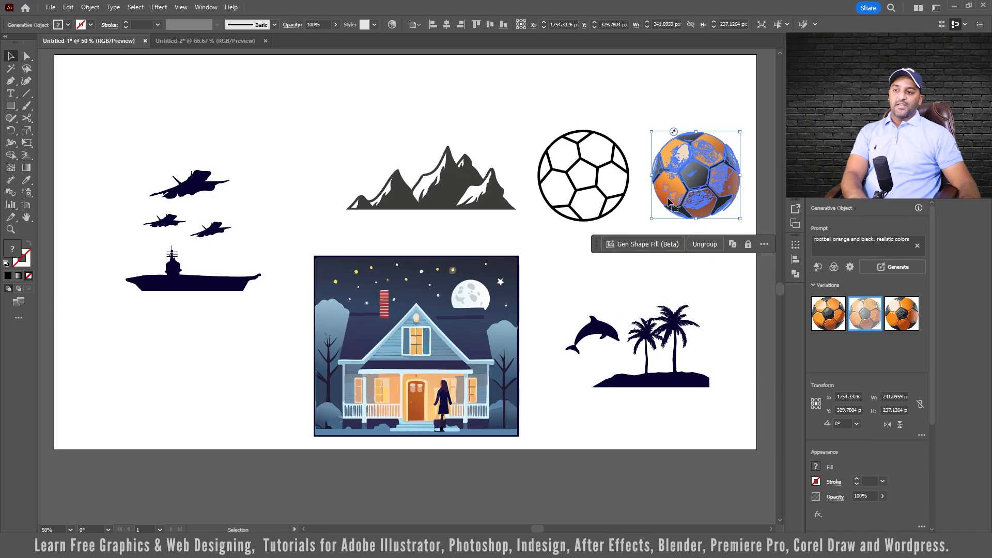
left_click(903, 323)
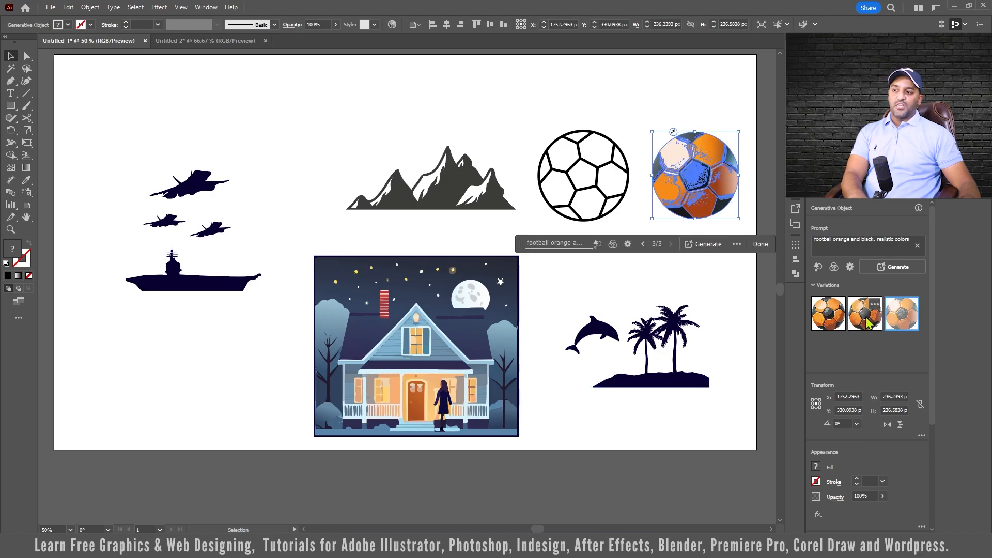
left_click(660, 99)
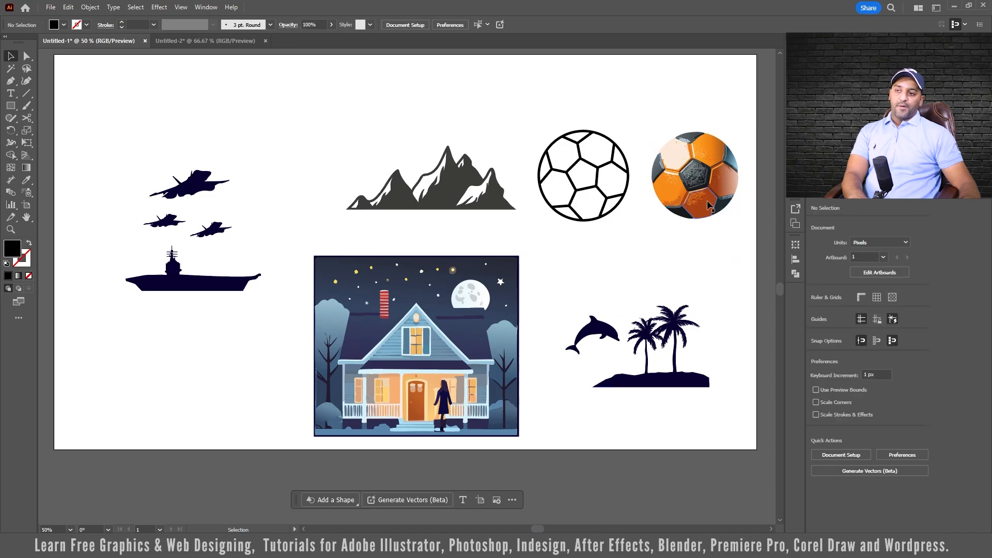
left_click(688, 205)
key("Delete")
Fill the dolphin, palm island and their background rectangle using Gen Shape Fill with the prompt "fish and trees".
left_click_drag(725, 410, 537, 246)
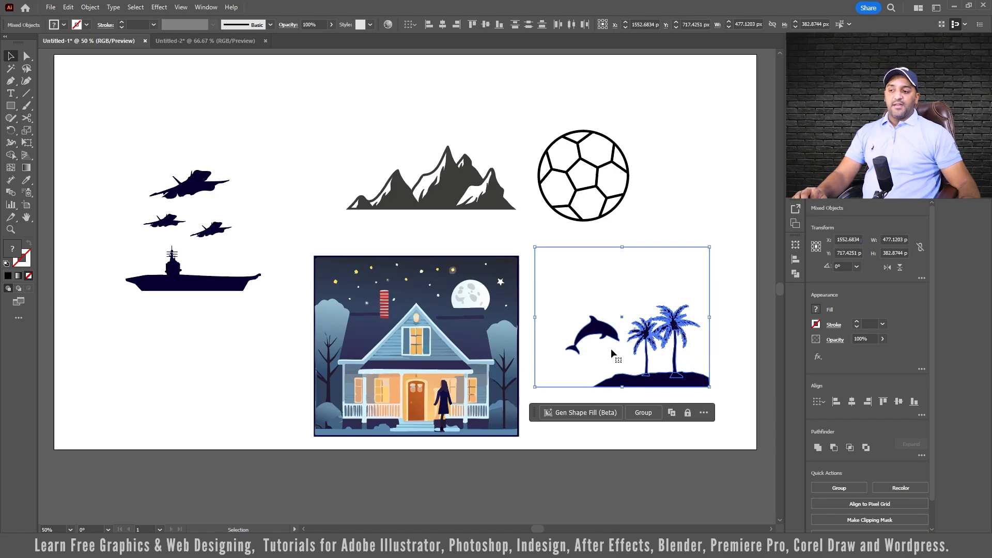
left_click(583, 413)
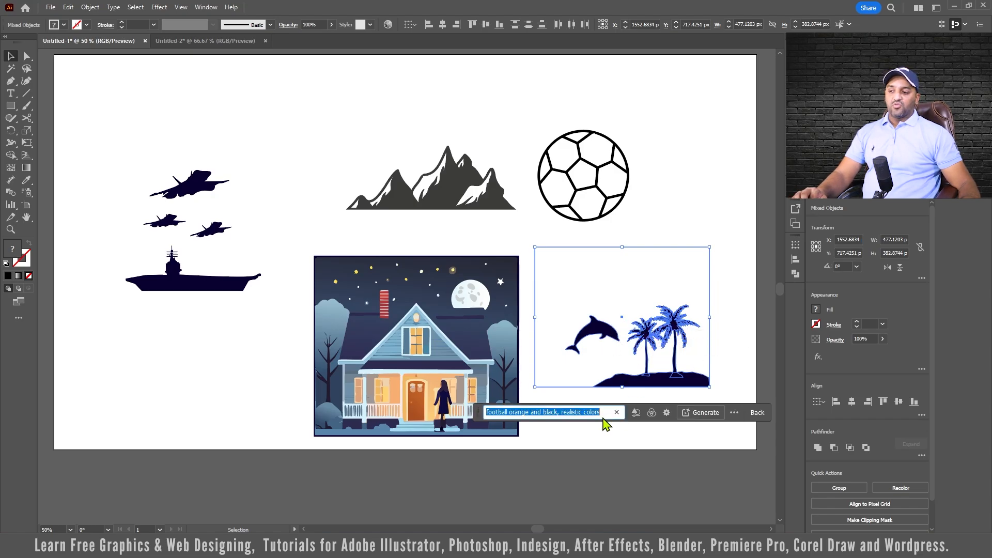
type("fish ")
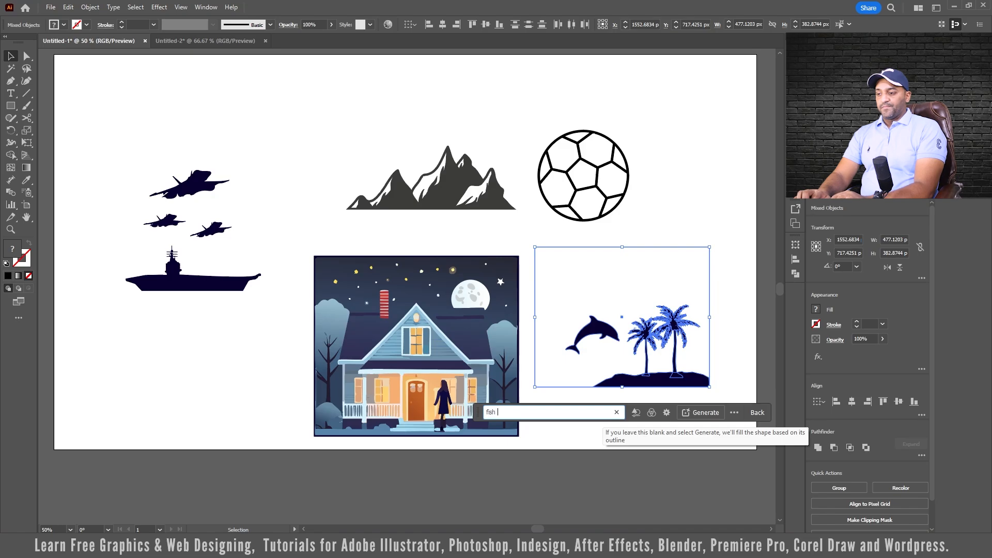
type("and trees")
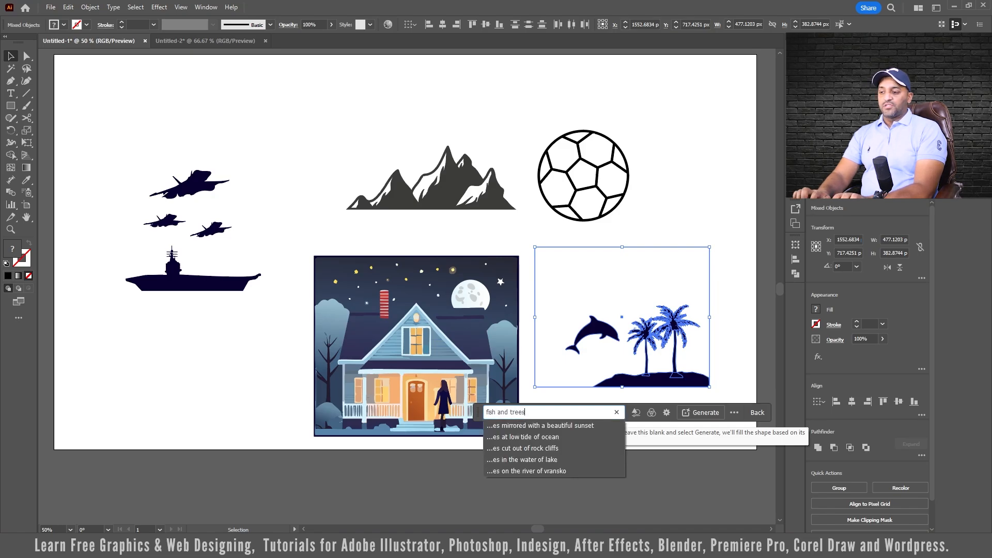
key("Return")
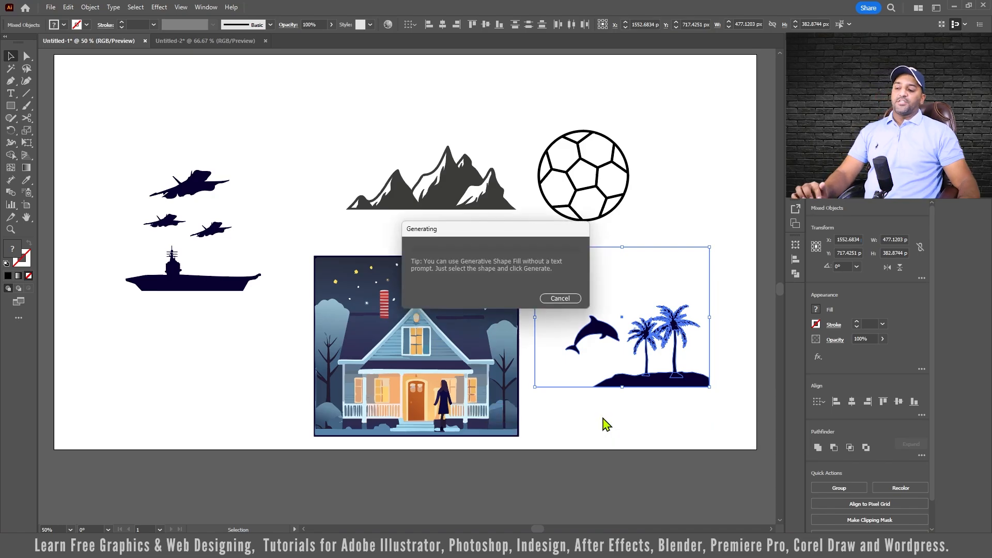
left_click(528, 234)
left_click(528, 234)
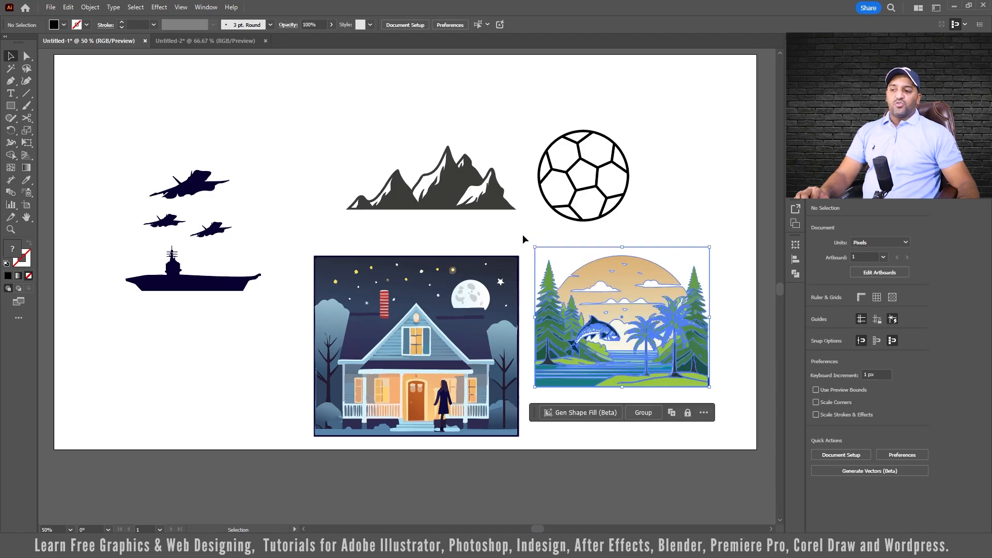
left_click(712, 201)
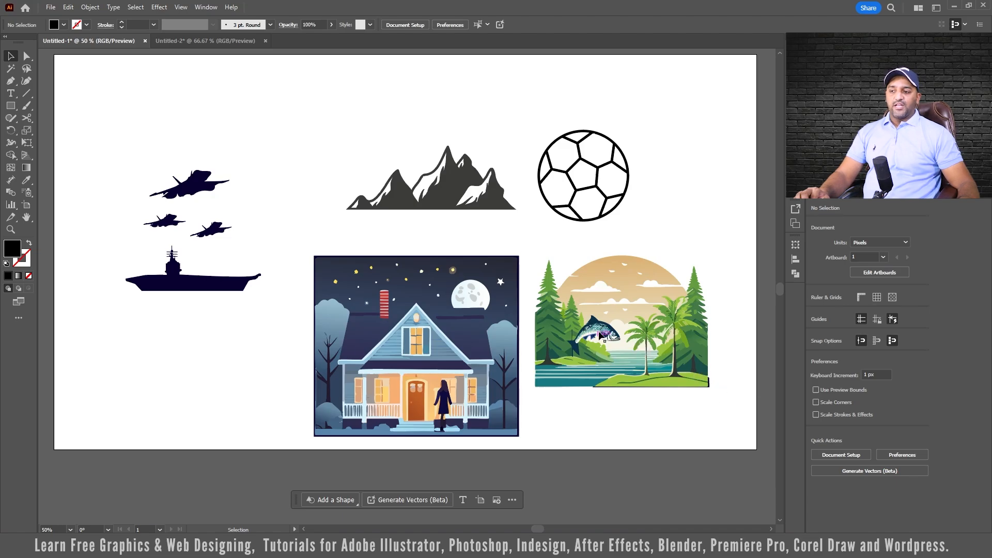
Preview the second variation of the fish and trees artwork and apply the third one.
left_click(649, 342)
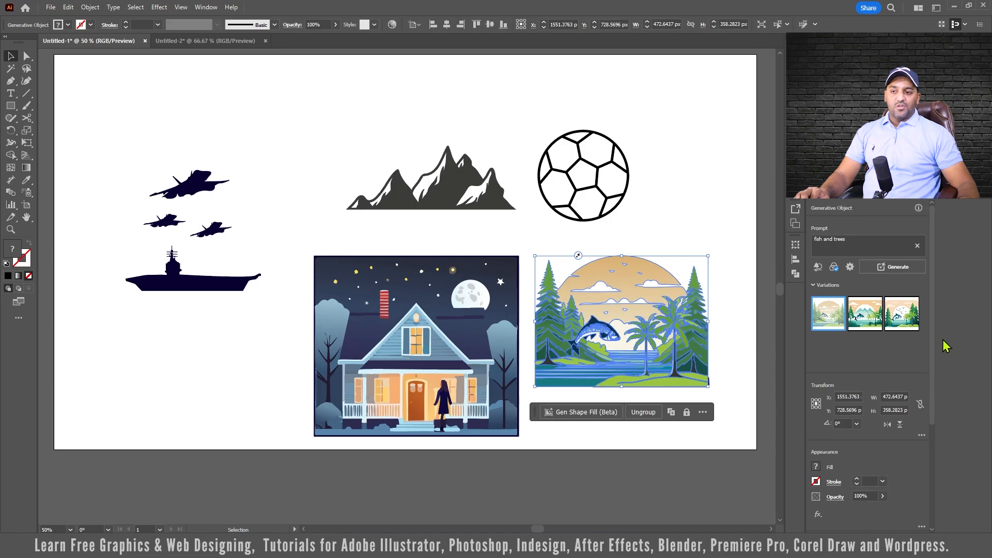
left_click(873, 325)
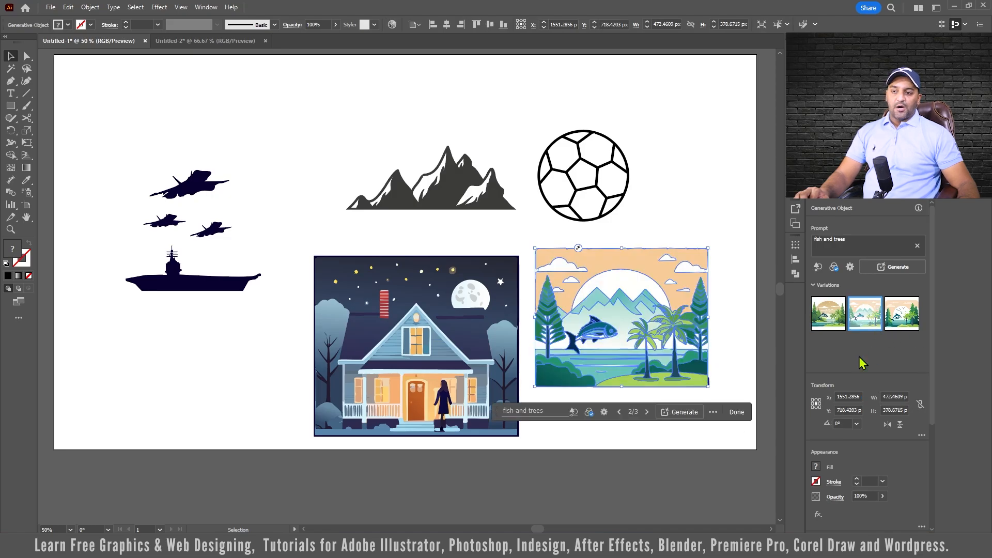
left_click(900, 326)
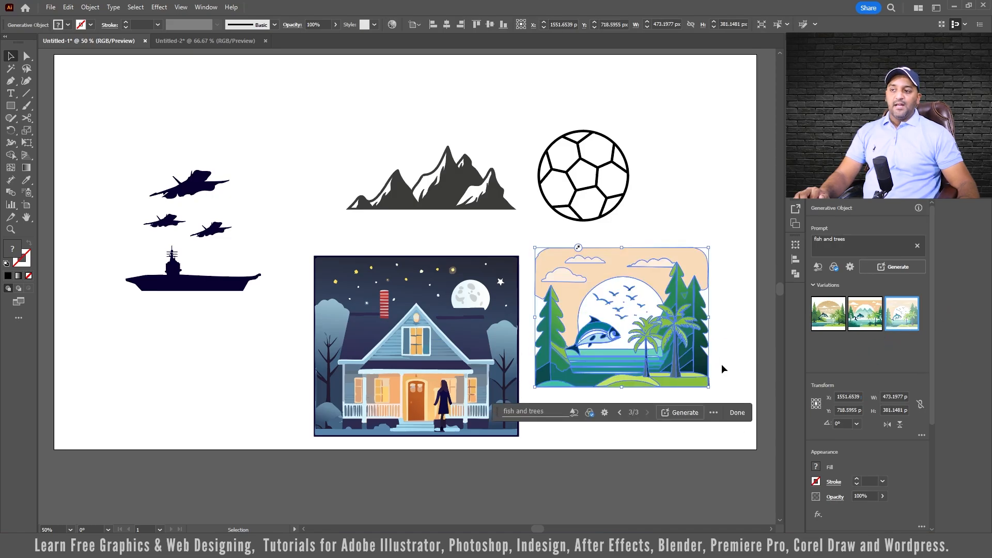
left_click(682, 215)
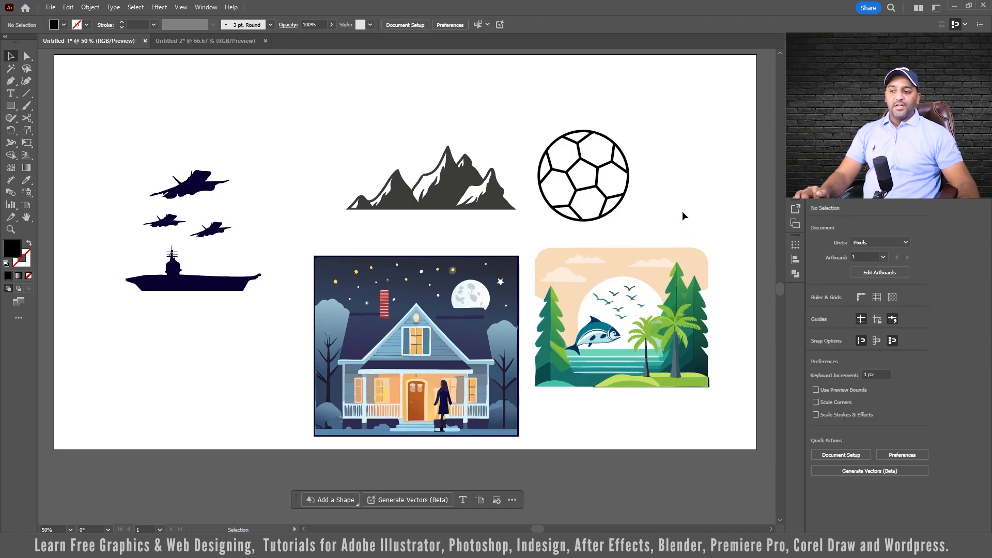
left_click(652, 352)
key("ctrl+=")
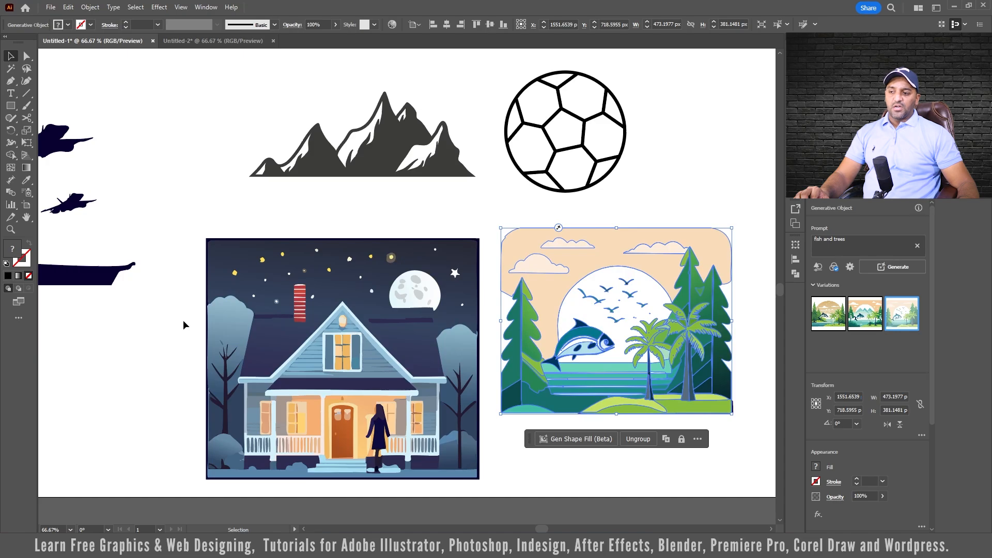
left_click(678, 197)
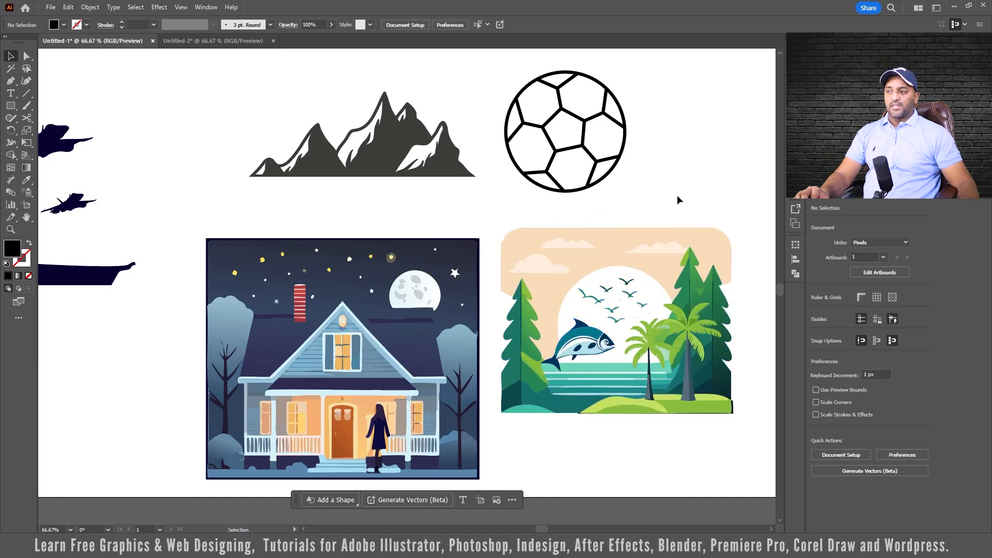
Fill the mountain group using Gen Shape Fill with the prompt "ice mountains and birds flying" and apply the second variation.
left_click(387, 172)
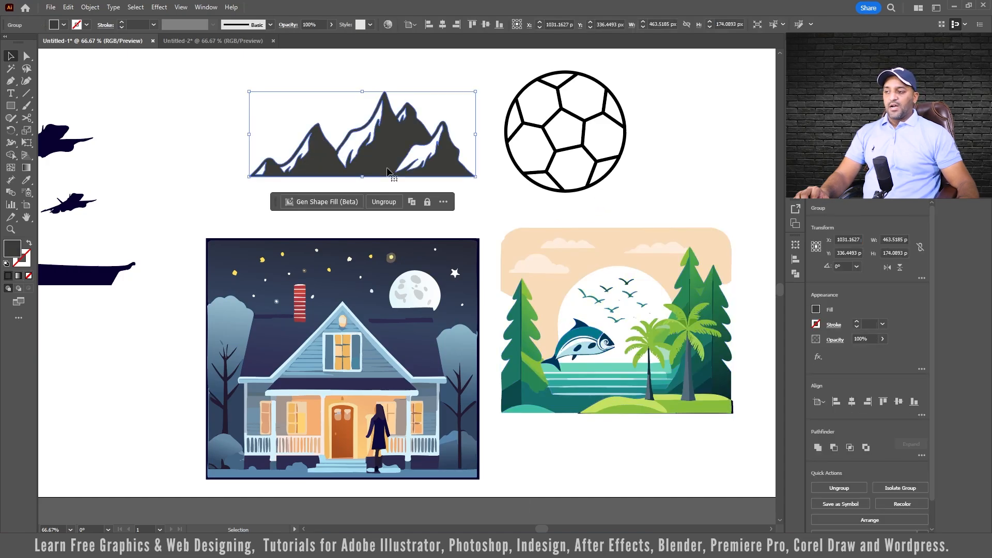
left_click(329, 202)
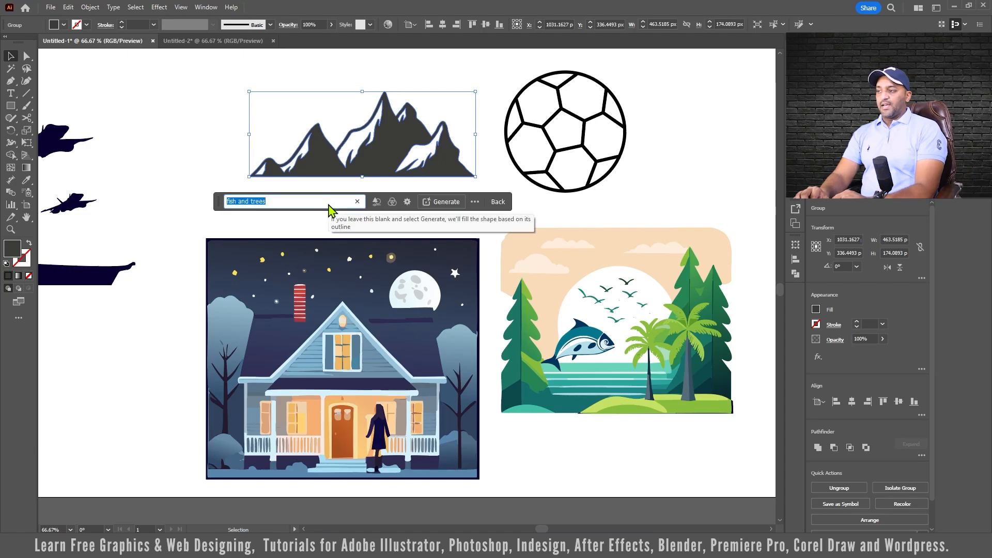
type("mou")
key("BackSpace")
key("BackSpace")
key("BackSpace")
type("ice mountains and birds")
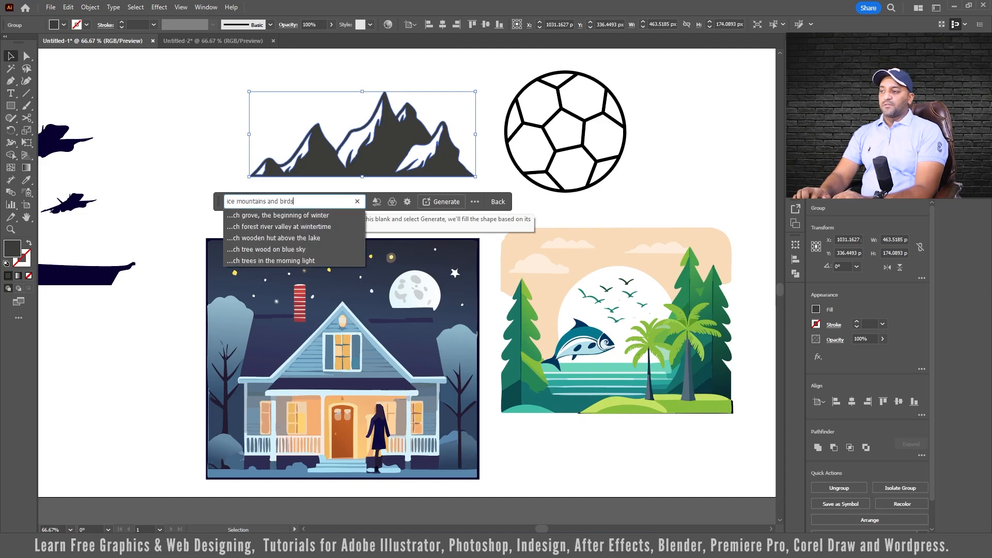
type(" flying")
key("Return")
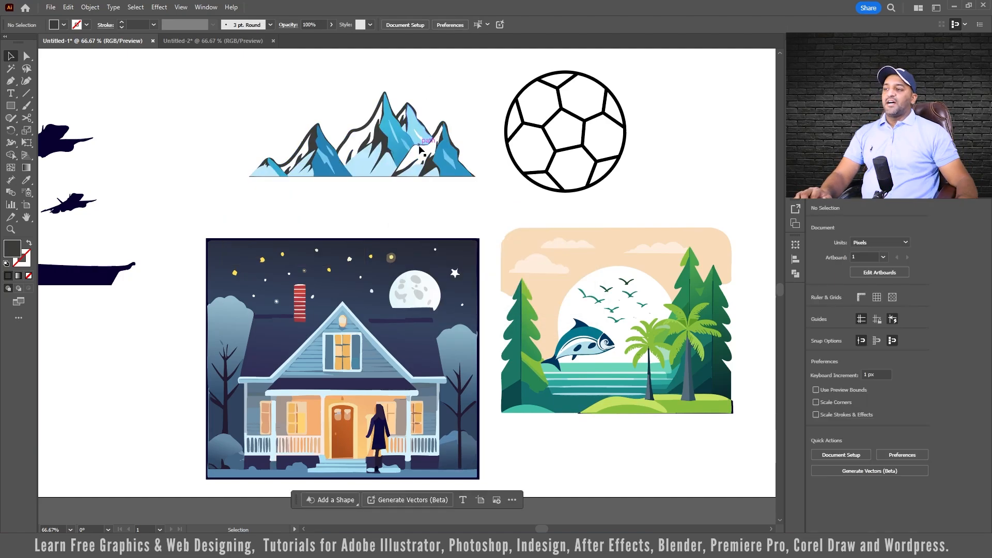
left_click(423, 175)
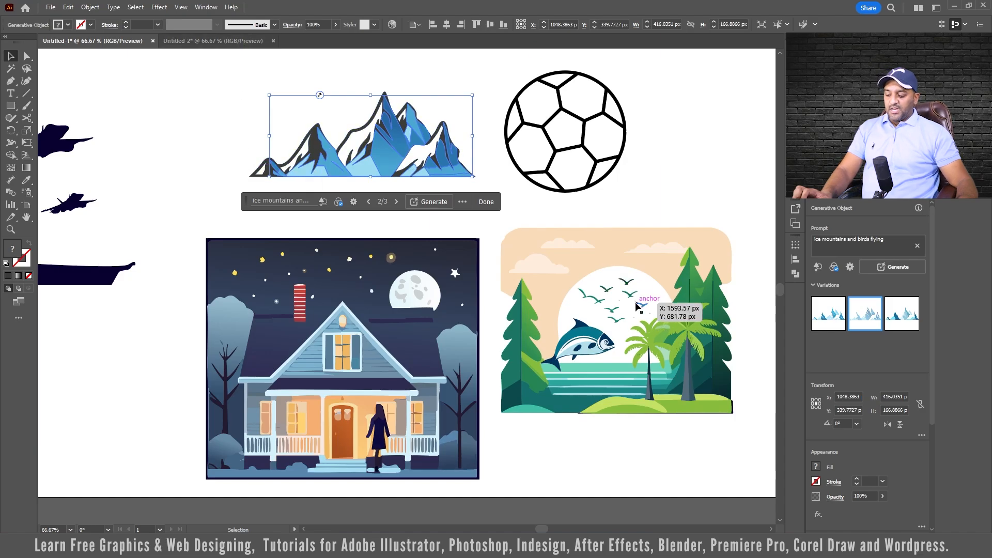
Move the fish and trees artwork toward the artboard's right edge, off the original dolphin and palm silhouettes.
left_click_drag(635, 302, 851, 186)
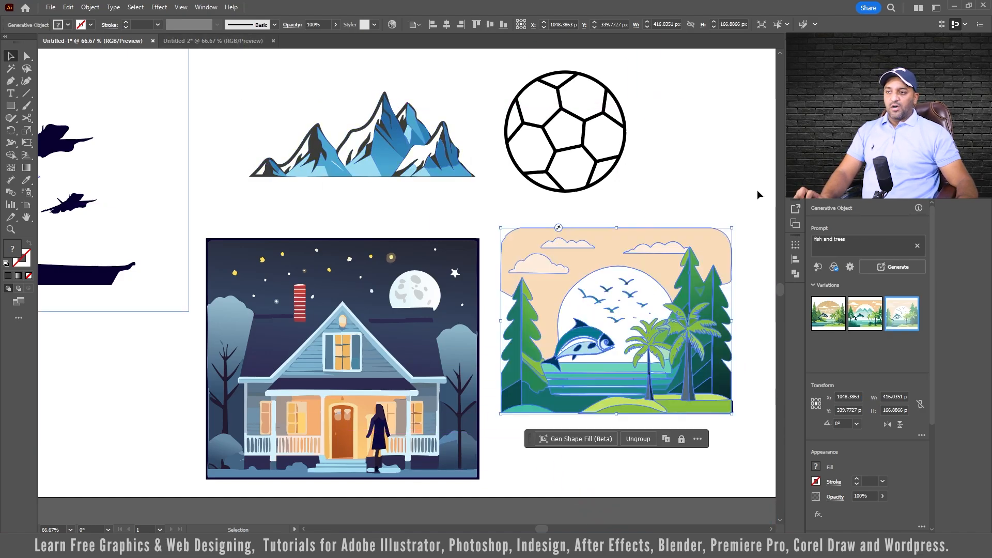
left_click_drag(573, 278, 551, 286)
left_click_drag(612, 270, 638, 253)
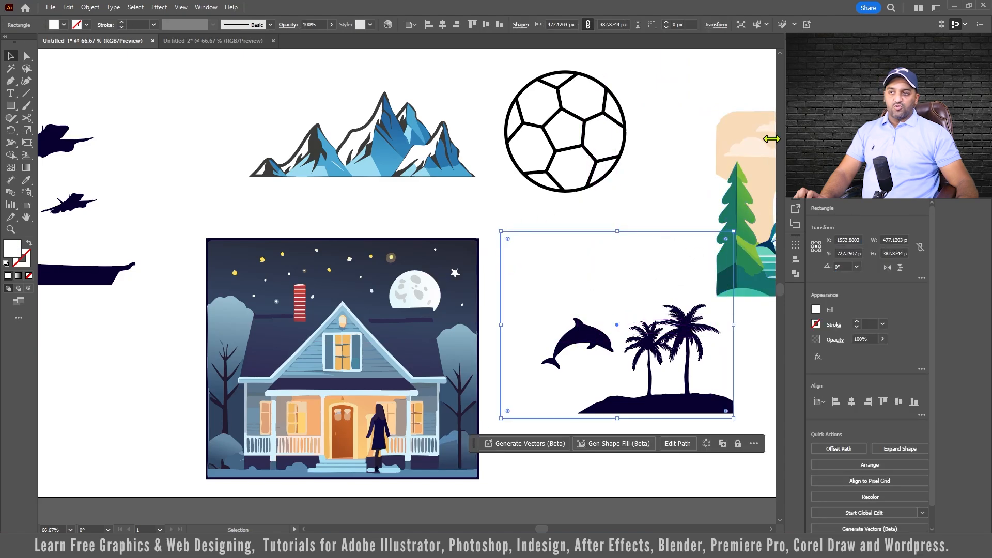
left_click(443, 161)
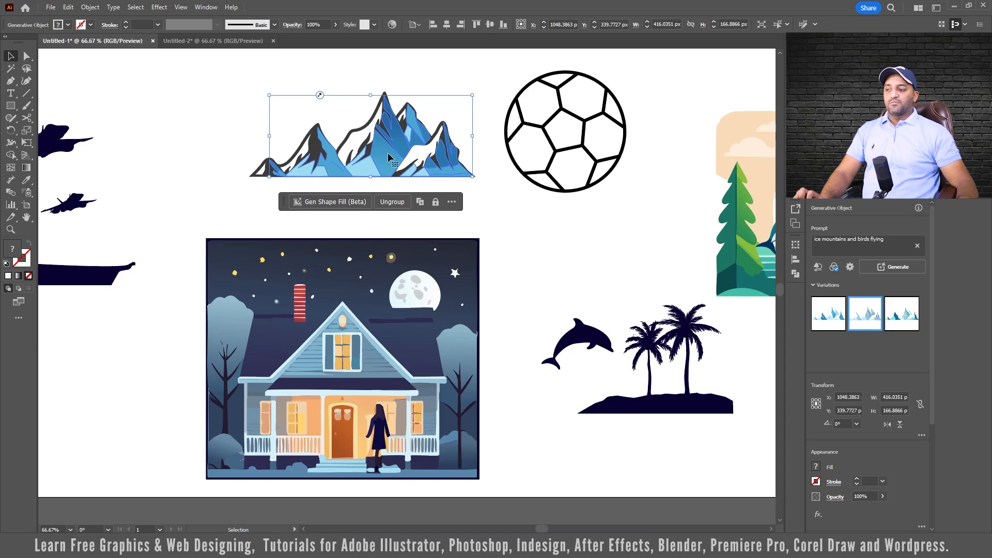
Fill the fighter jets, aircraft carrier and their background rectangle using Gen Shape Fill with the prompt "ship and aeroplanes".
left_click(170, 187)
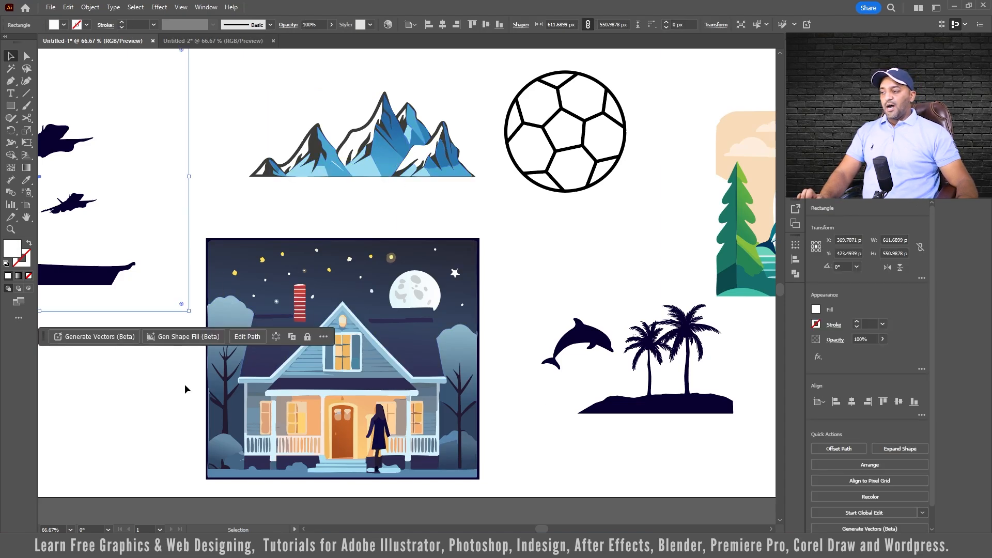
left_click_drag(159, 381, 576, 401)
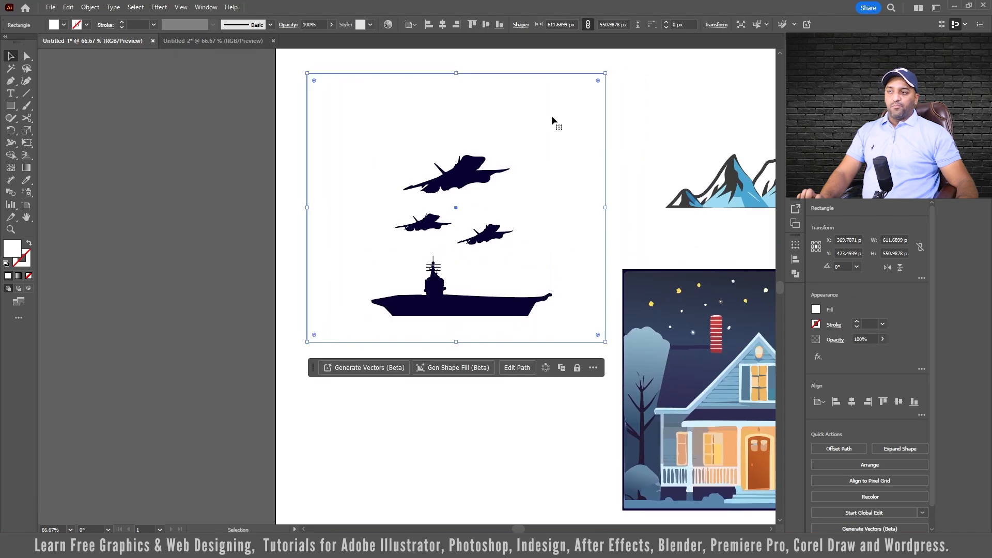
left_click_drag(270, 391, 543, 115)
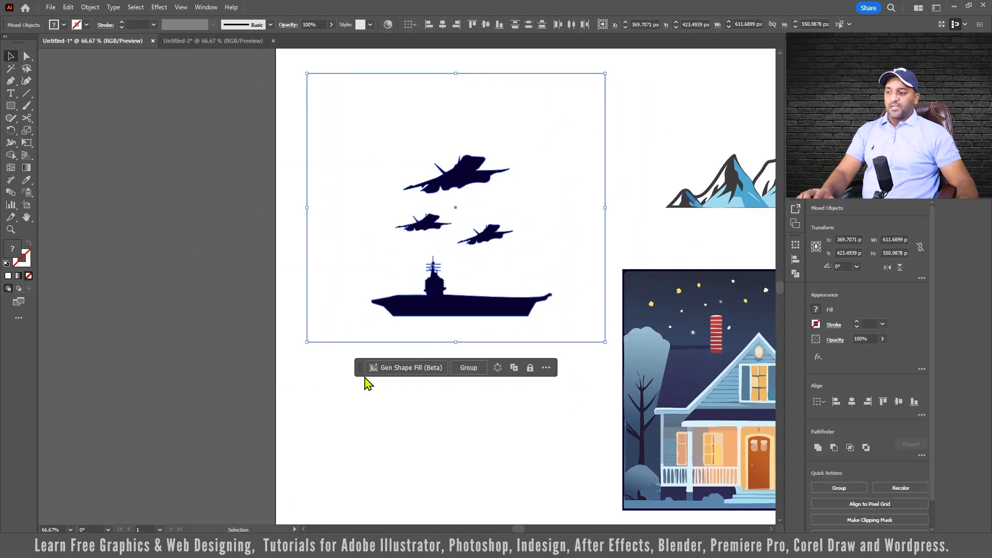
left_click(402, 369)
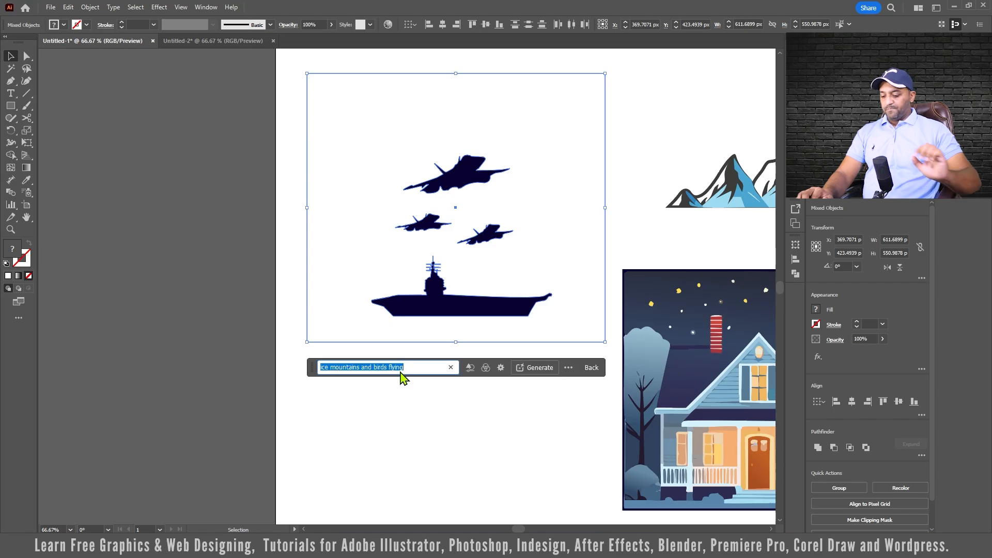
type("sh")
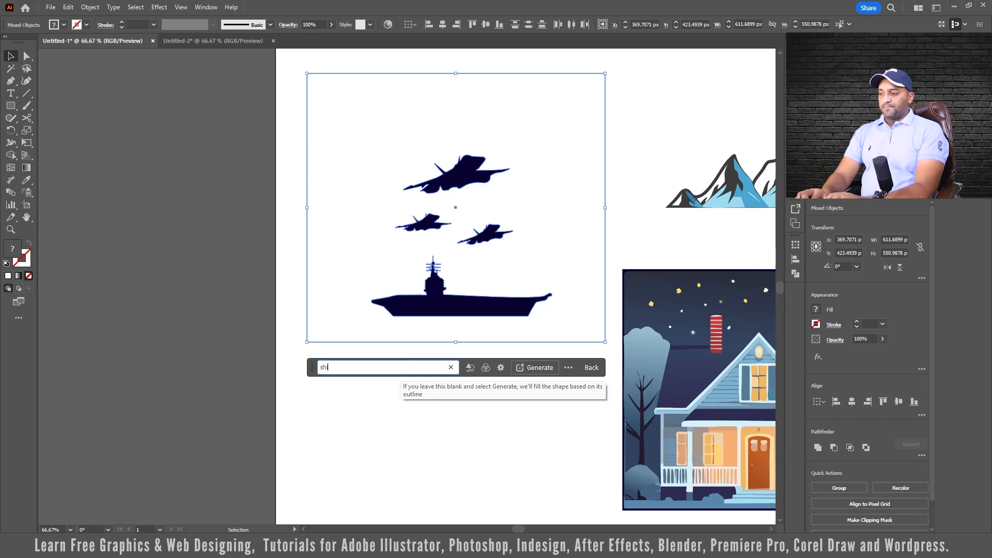
type("ips")
key("BackSpace")
type("and aeroplants")
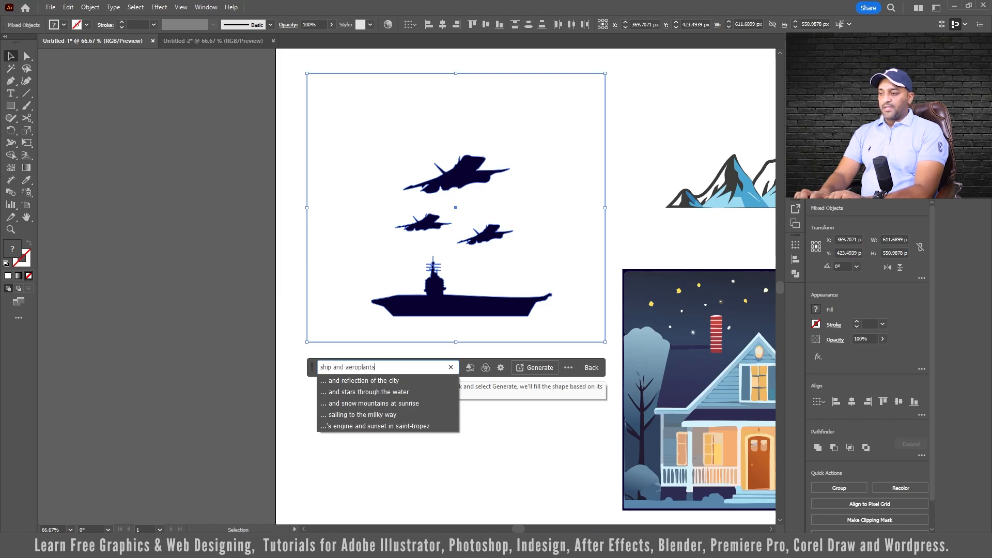
key("Return")
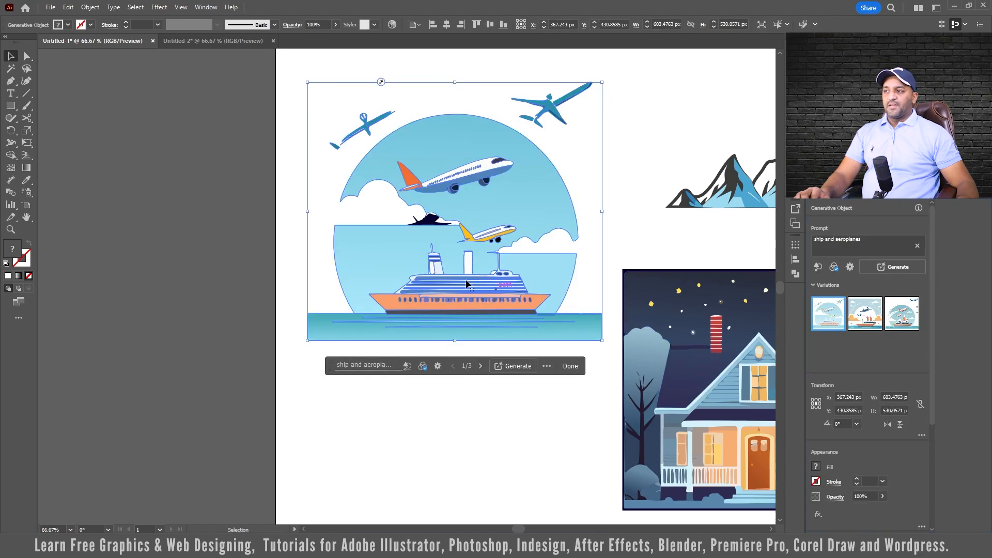
Preview the second variation of the ship and aeroplanes artwork and apply the third one.
left_click(223, 238)
left_click(569, 331)
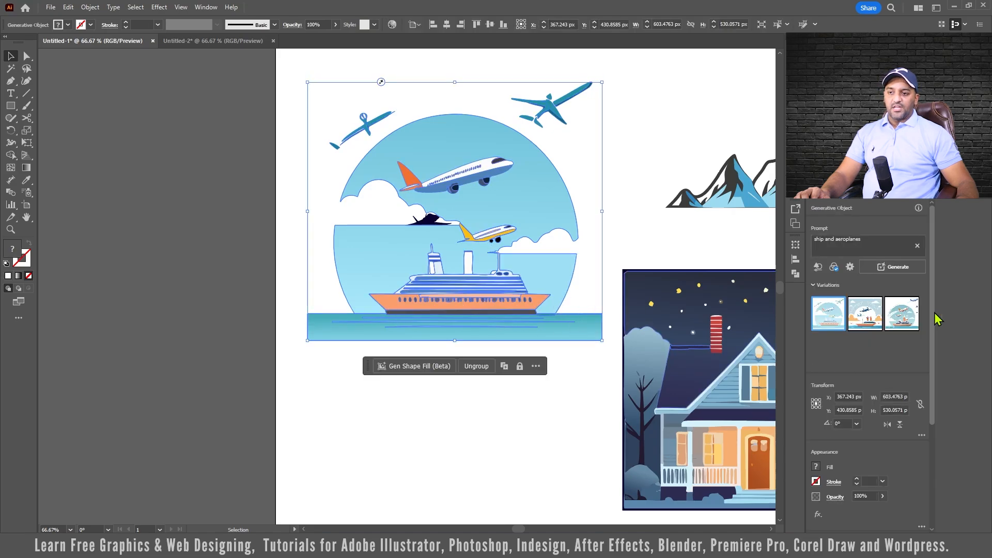
left_click(868, 325)
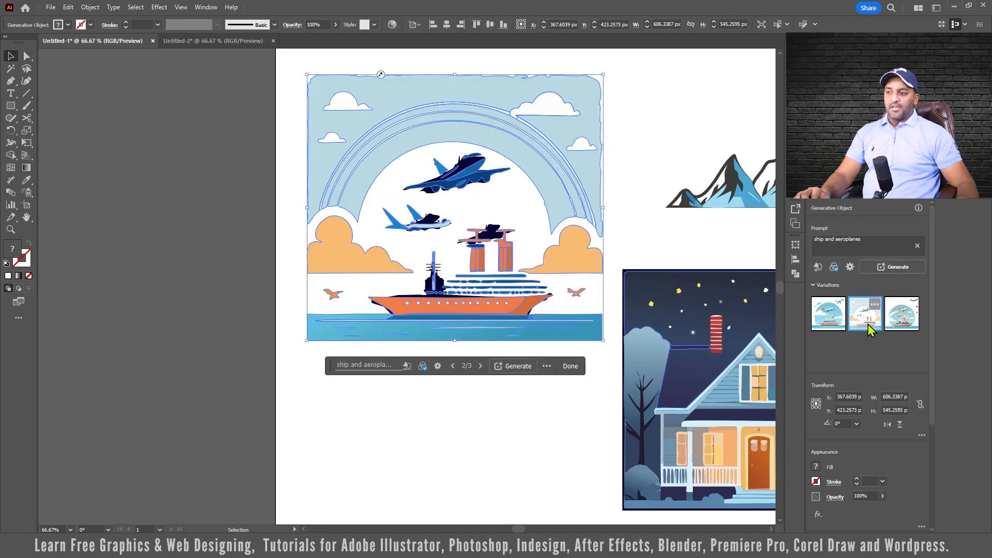
left_click(897, 327)
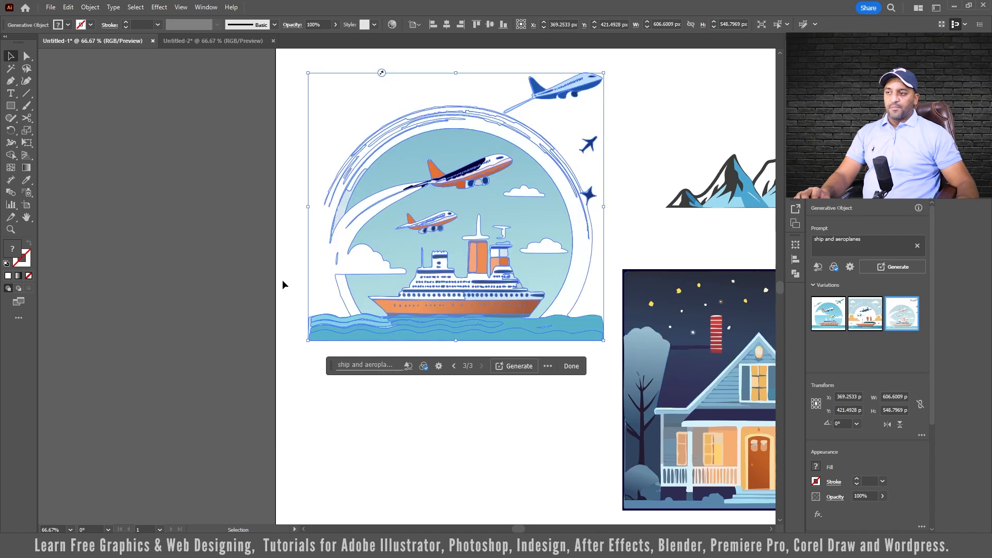
left_click(248, 275)
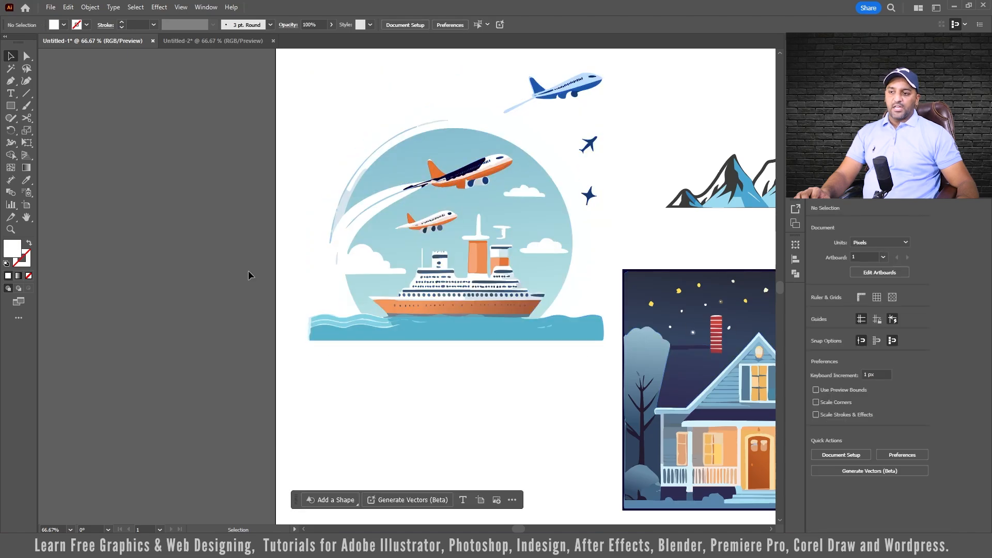
Move the ship and aeroplanes artwork off the original jet and carrier silhouettes, and bring it partly back over them.
left_click_drag(567, 377, 209, 338)
left_click_drag(467, 318, 735, 383)
left_click_drag(375, 240, 132, 226)
left_click(439, 320)
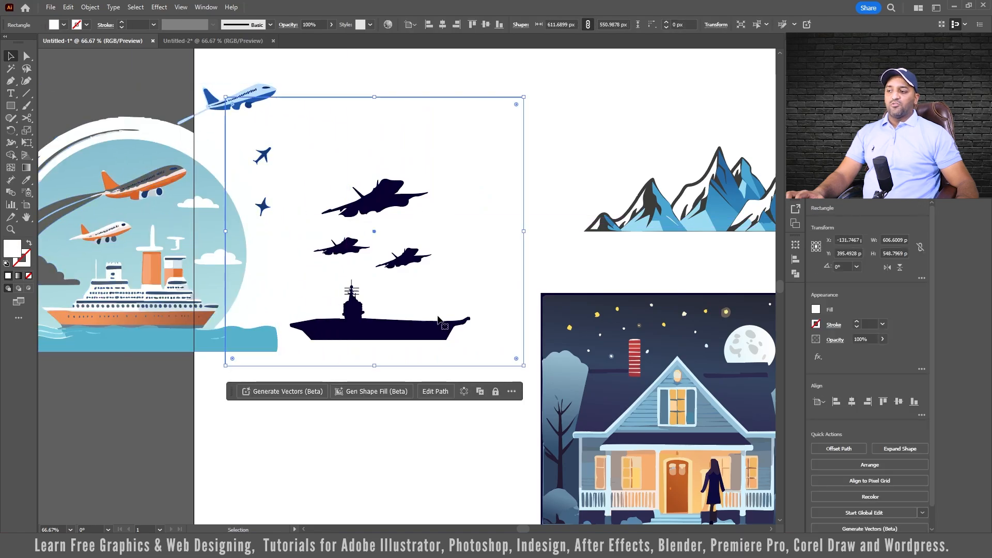
left_click_drag(105, 237, 266, 234)
Move the ice mountains artwork above its original silhouette and the night house artwork below its dark background square, exposing both originals.
key("space")
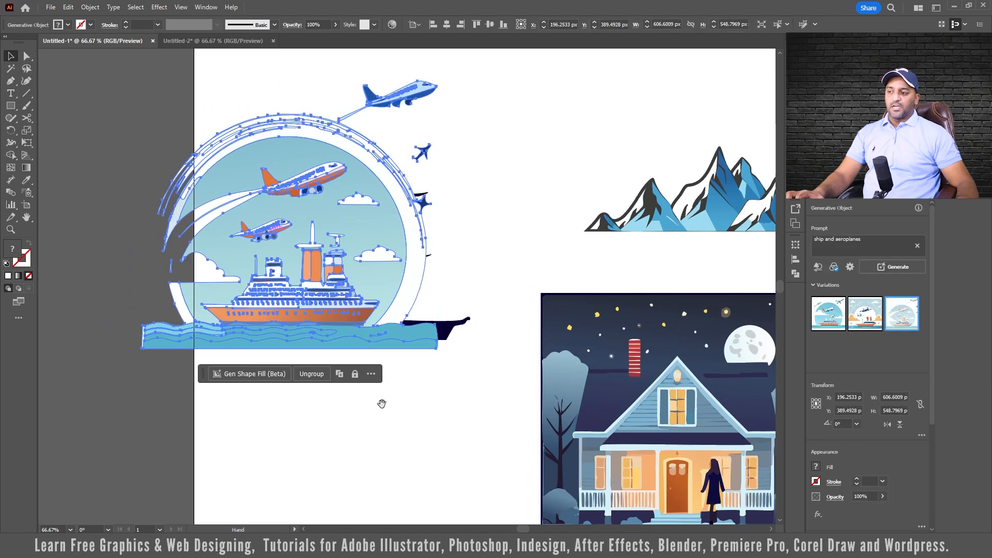
left_click_drag(381, 404, 15, 431)
left_click_drag(346, 255, 257, 137)
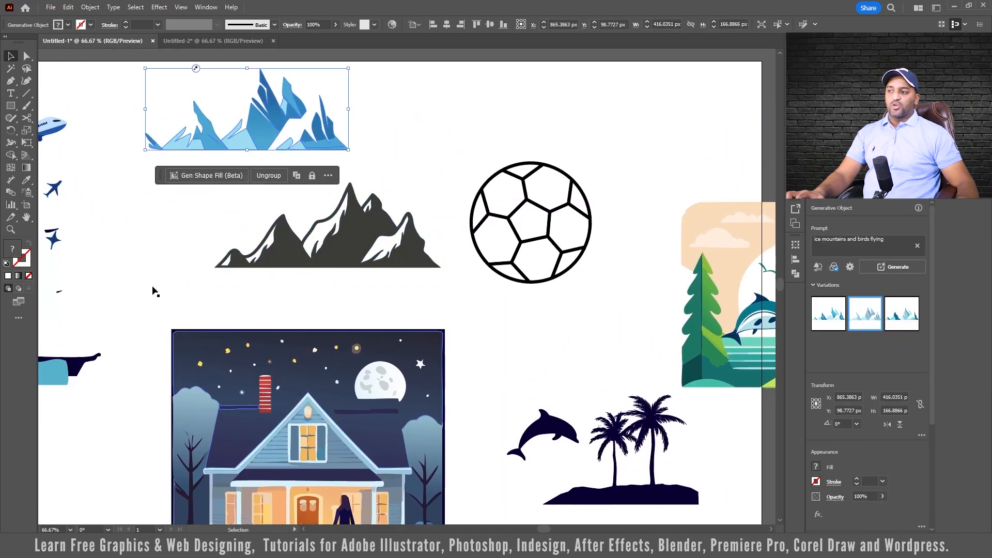
scroll(522, 318, "down", 5)
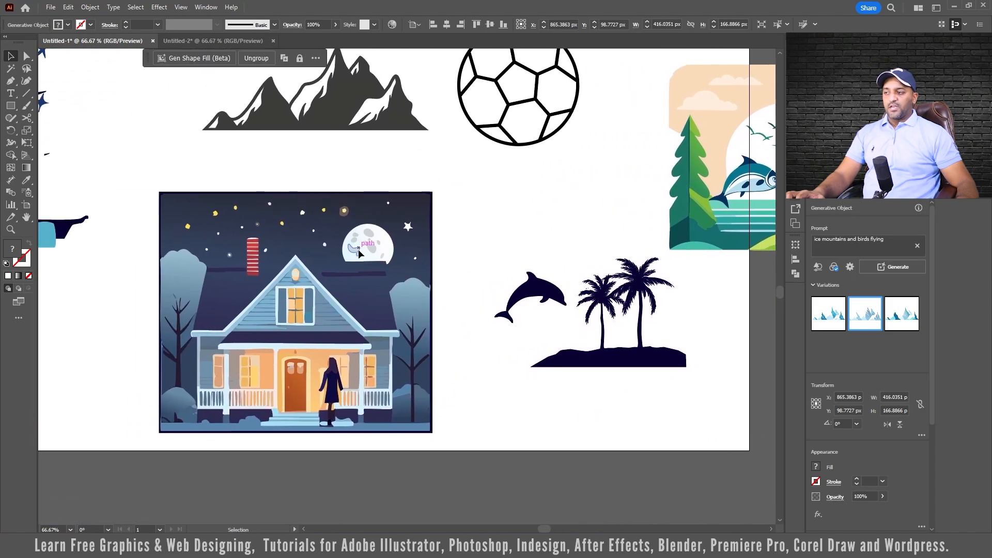
left_click_drag(358, 249, 401, 410)
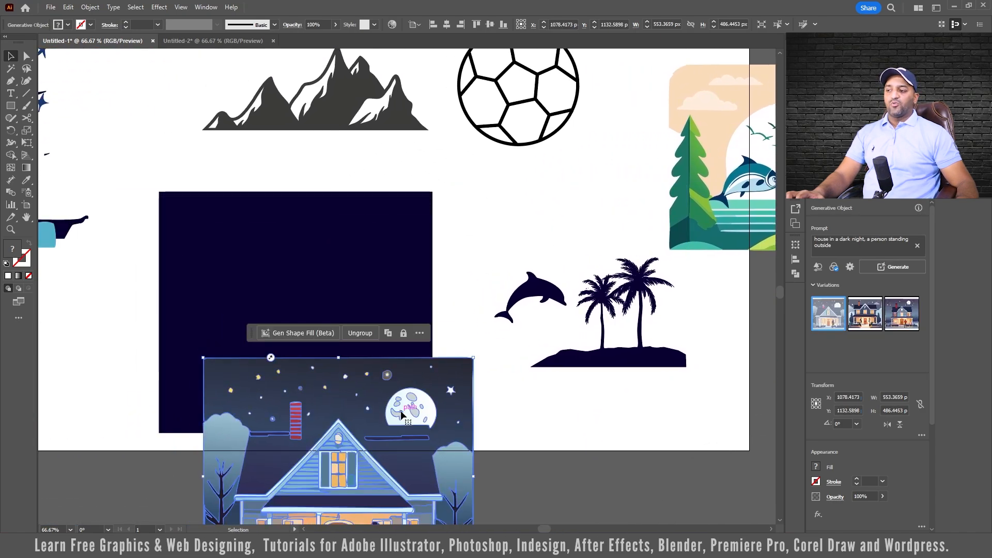
scroll(393, 285, "down", 3)
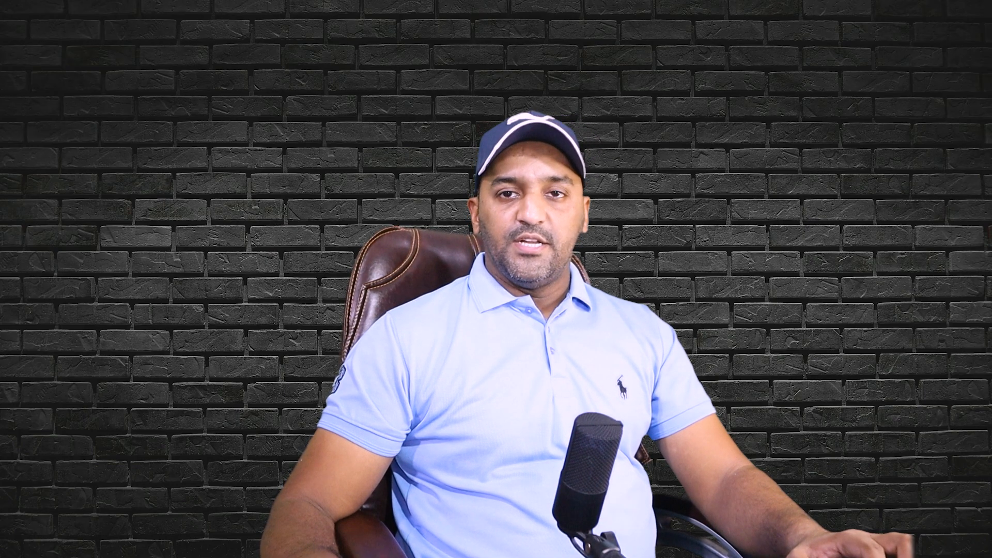